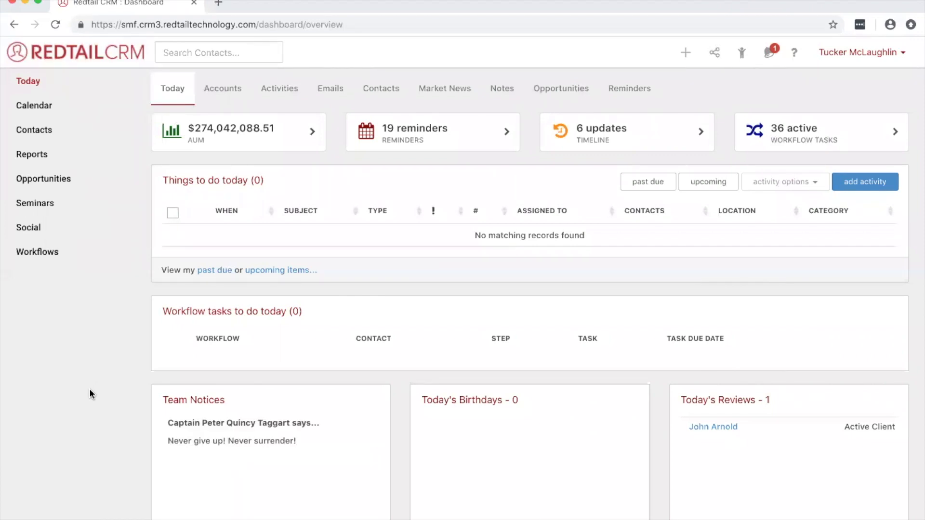
- Start a new opportunity from the Opportunities page and name it "Bruce's Inheritance"
click(96, 206)
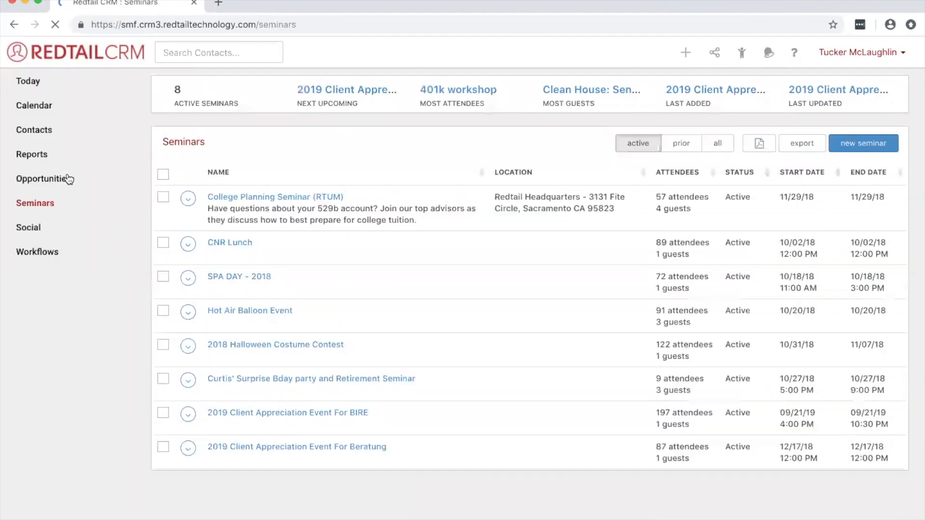
click(39, 180)
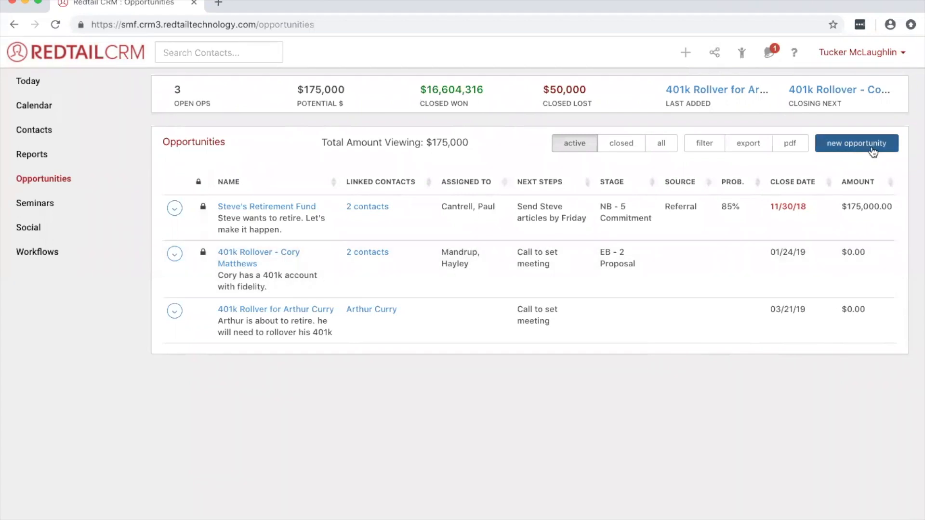
click(851, 145)
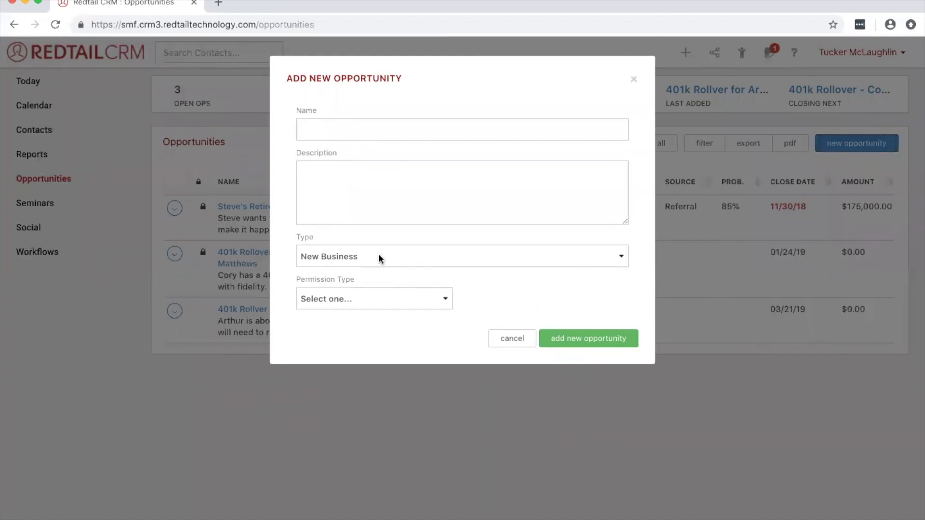
click(346, 129)
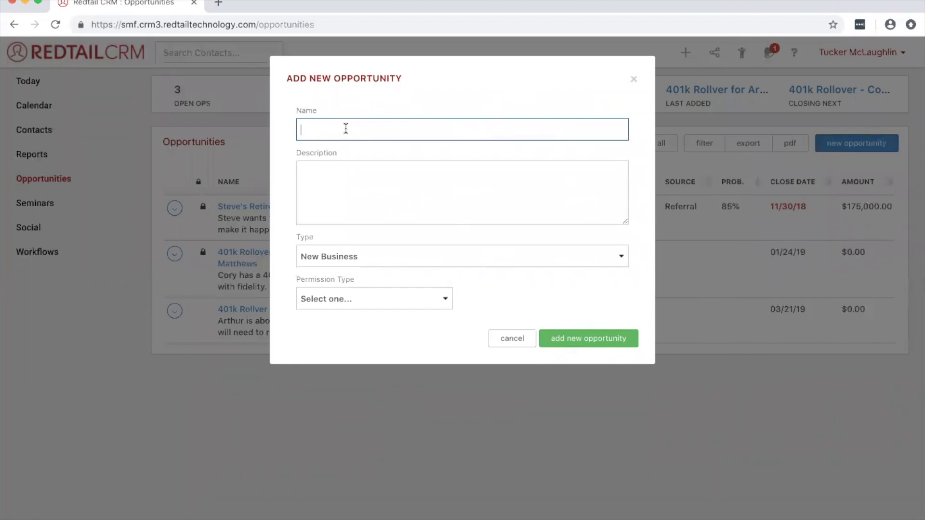
text(Bruce's Inheritance)
- Enter the opportunity description "Bruce got some money from family and we want to help invest."
click(355, 186)
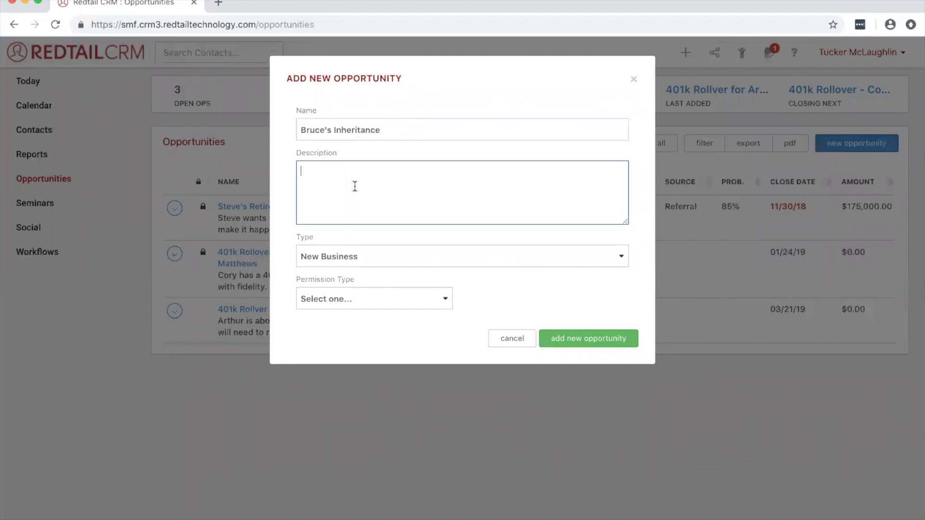
text(Bruce got some money f)
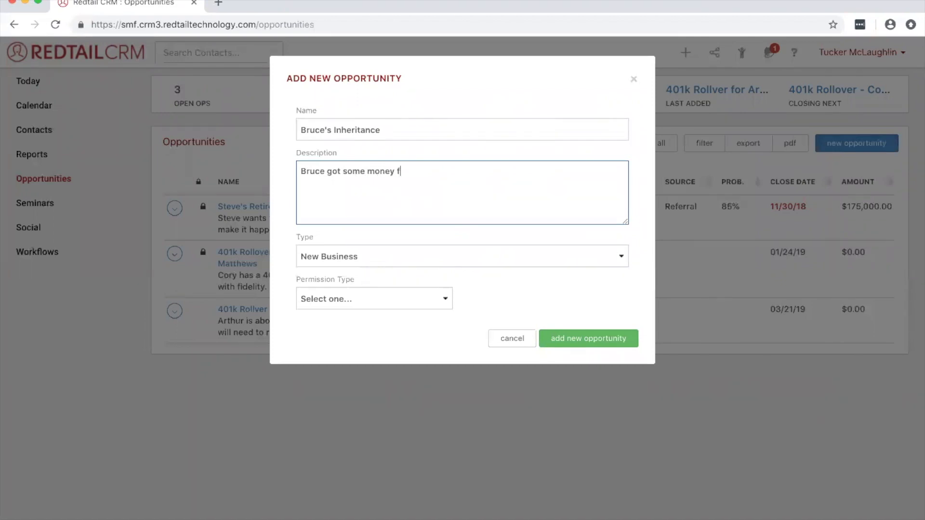
text(rom family and we want)
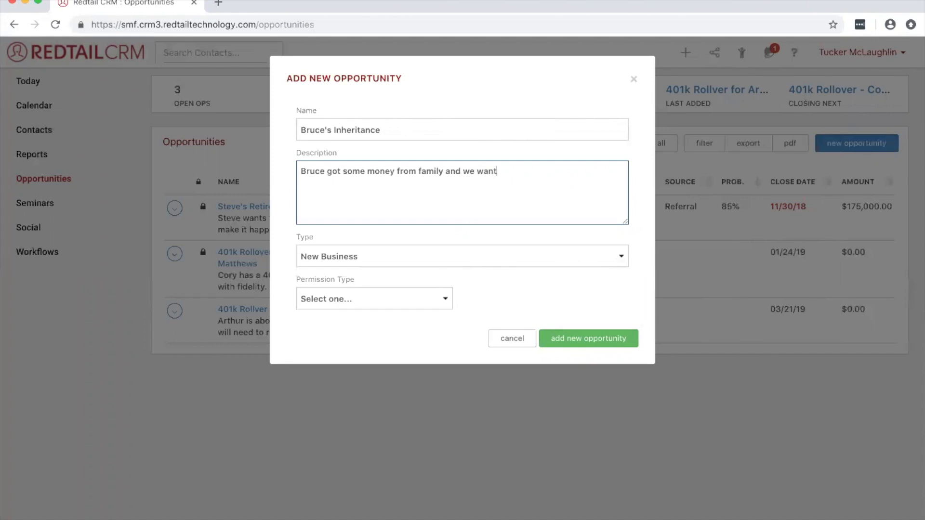
text( to help invest.)
- Set the new opportunity's type to Existing Business
click(363, 257)
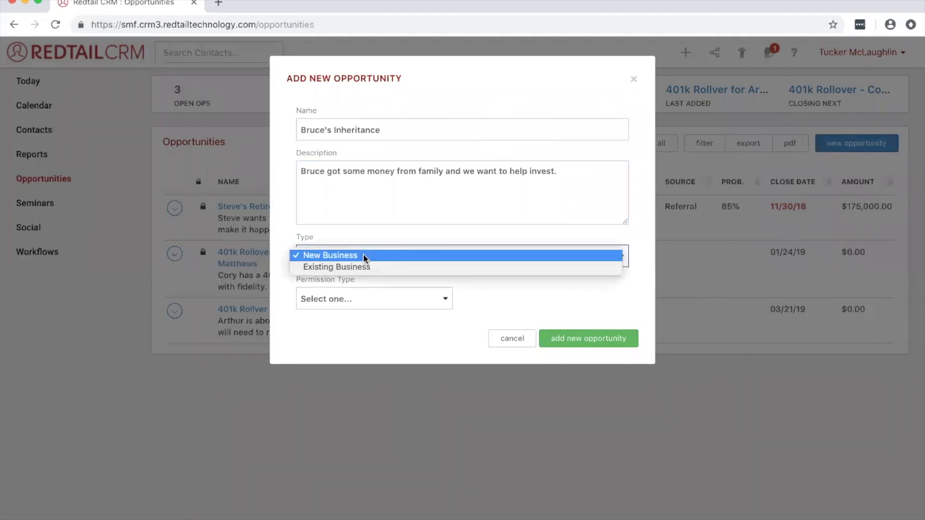
click(390, 267)
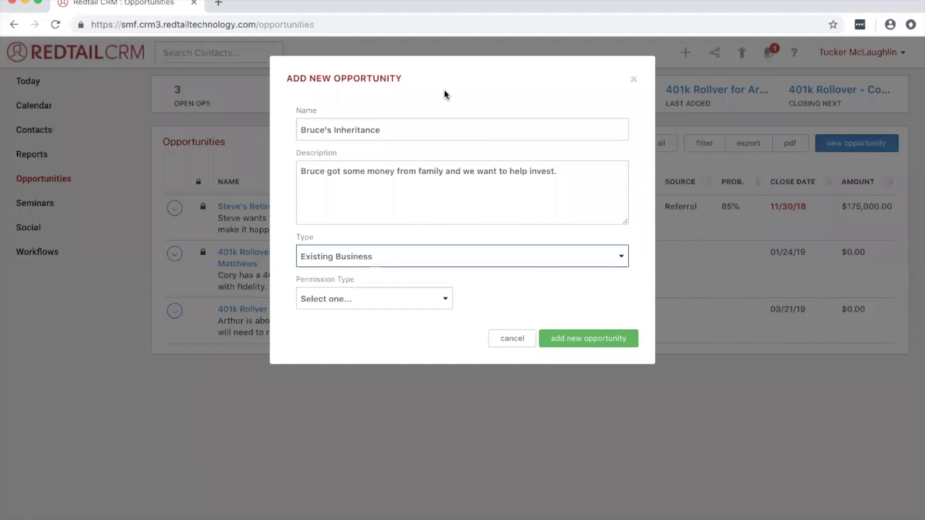
click(488, 289)
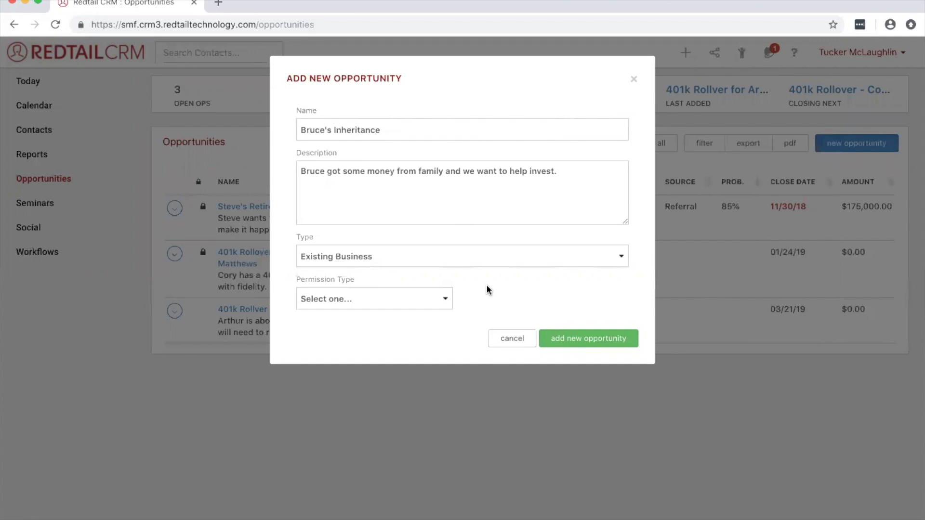
- Set the permission type to Team, choose the team named after the signed-in user, and create the opportunity
click(442, 299)
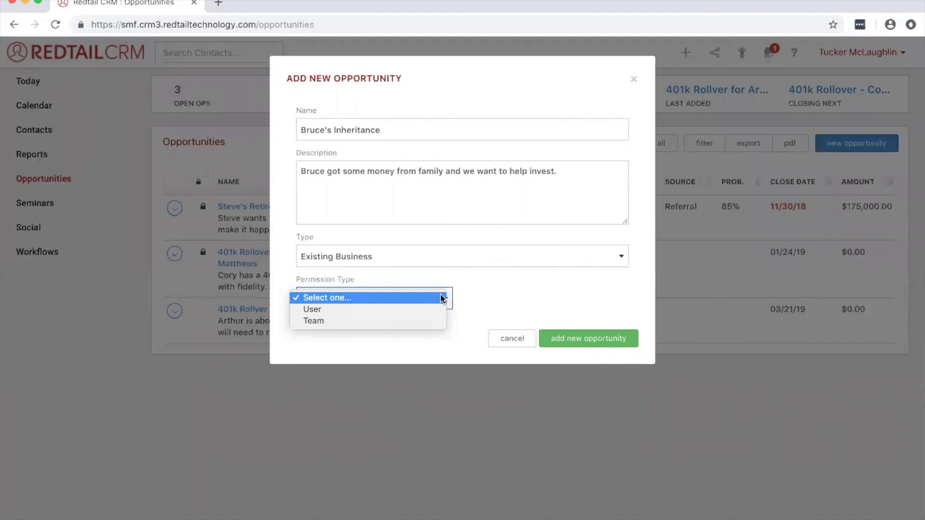
click(431, 320)
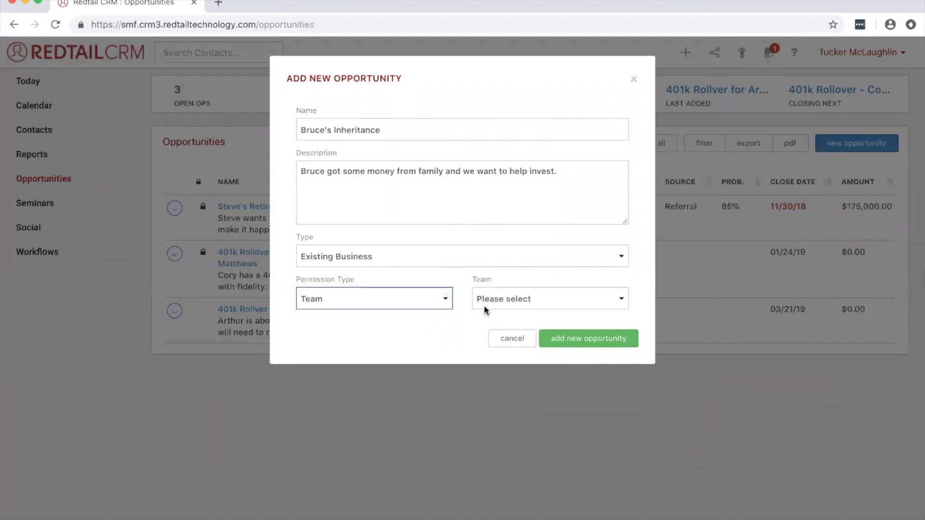
click(529, 296)
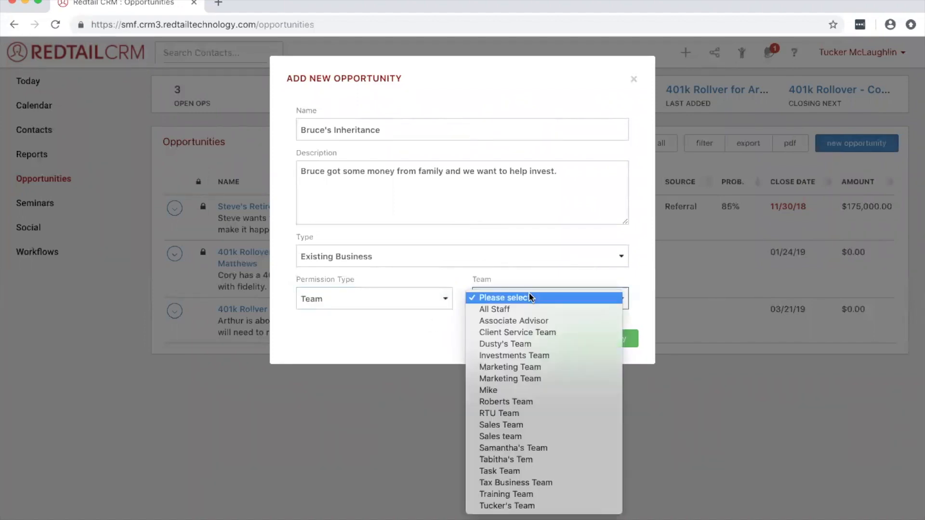
click(522, 506)
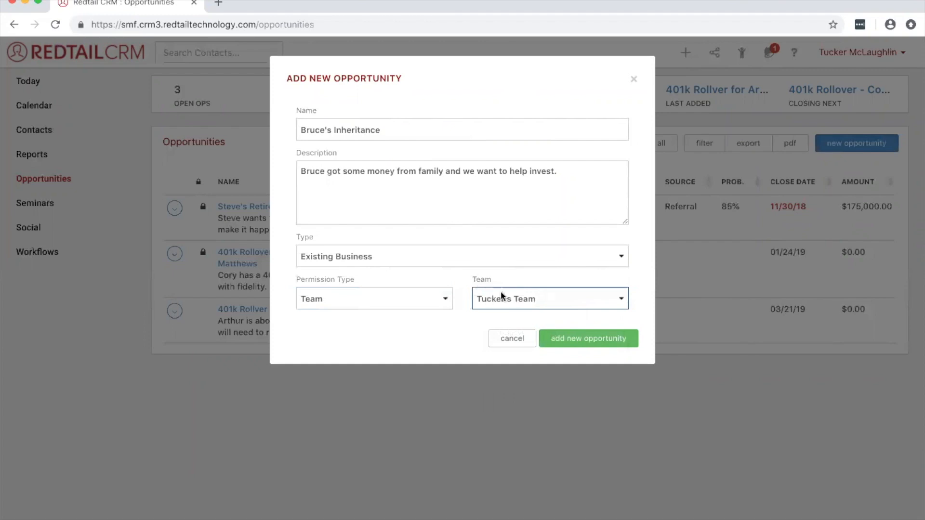
click(611, 340)
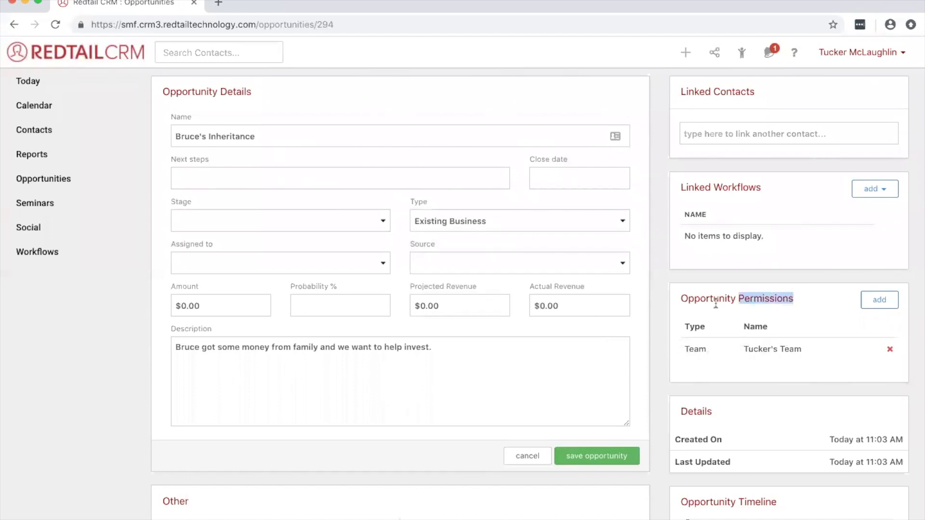
- Search contacts for "wayne" and link the active client nicknamed "Batman" to the opportunity
triple_click(678, 294)
drag(681, 92, 755, 95)
click(771, 100)
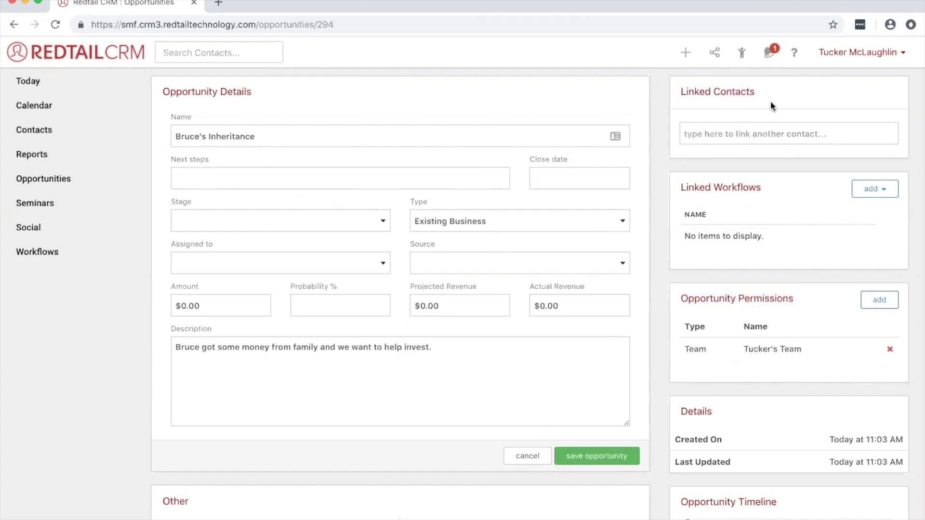
click(769, 123)
text(wayne)
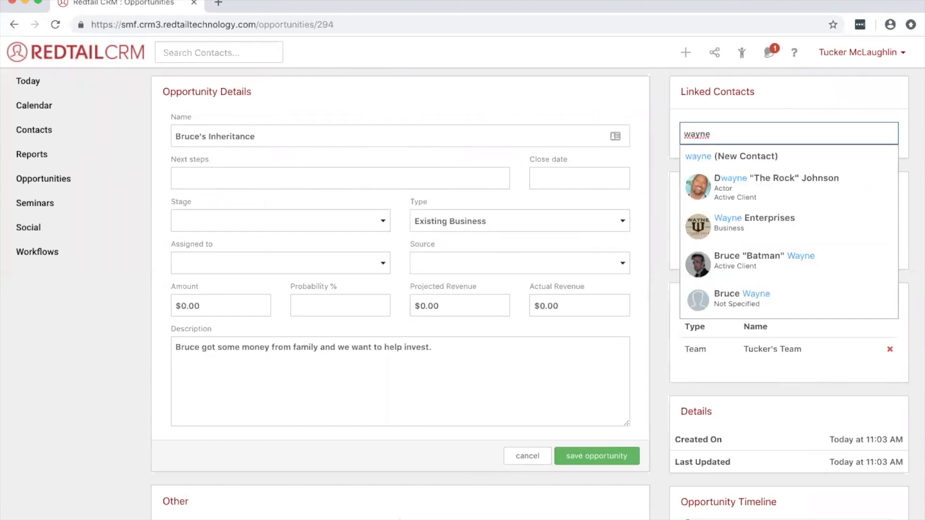
click(750, 264)
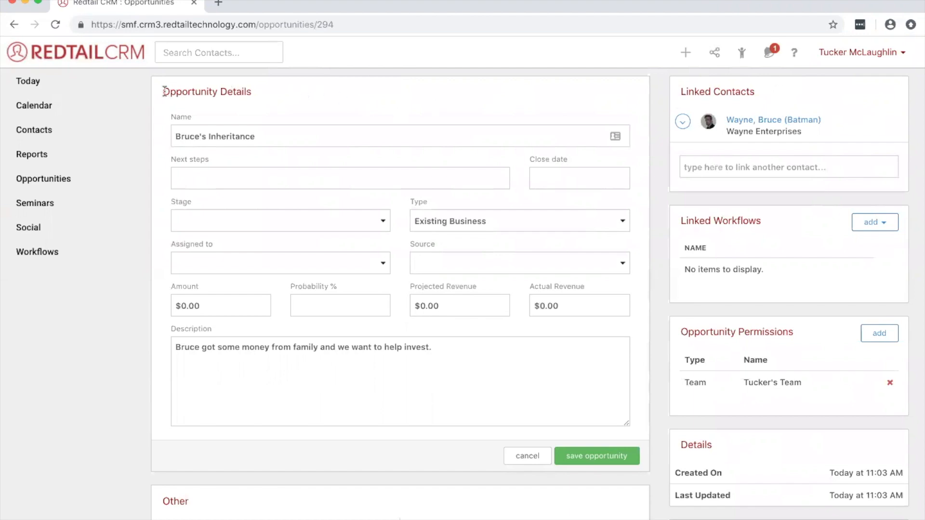
- Enter "Call to set meeting" as the next steps in the opportunity details
drag(164, 91, 247, 100)
click(287, 98)
click(340, 179)
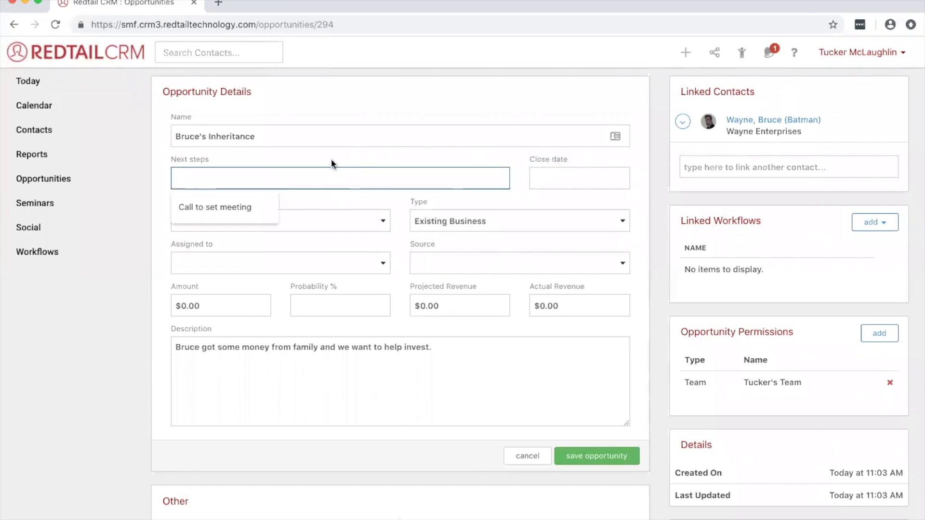
text(Call to set meeting)
click(305, 200)
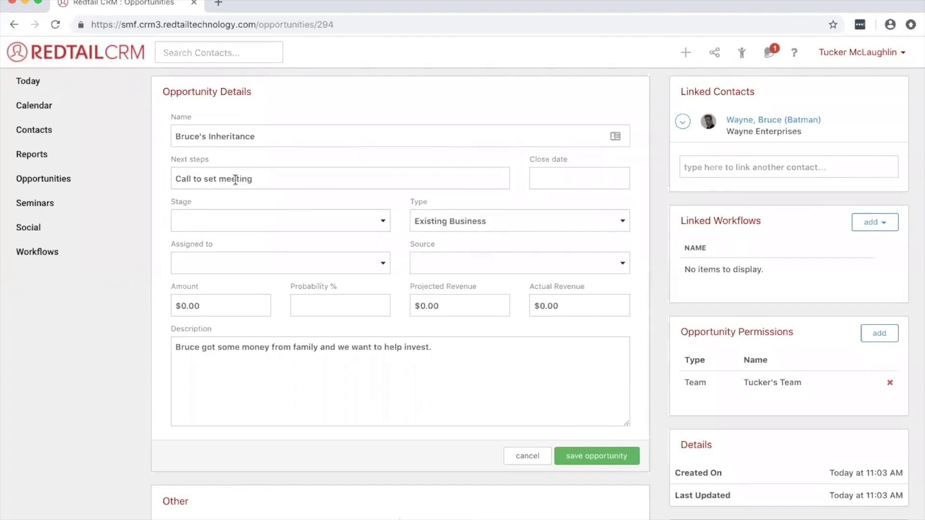
- Set the opportunity's close date to January 4, 2019
click(562, 182)
click(648, 203)
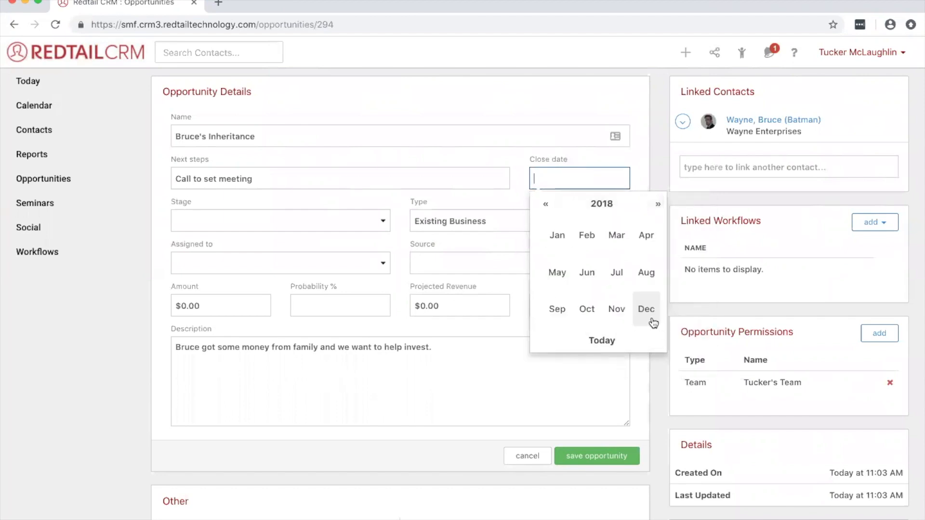
click(657, 206)
click(557, 235)
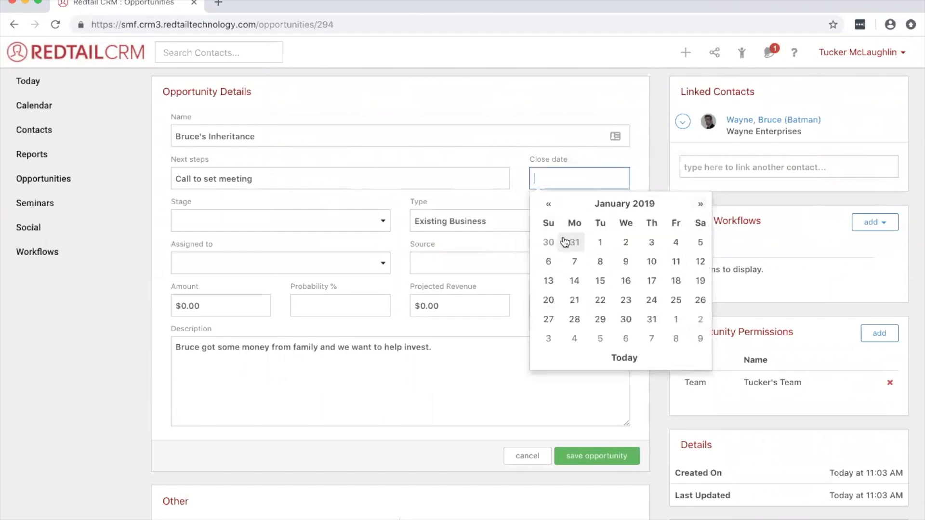
click(672, 245)
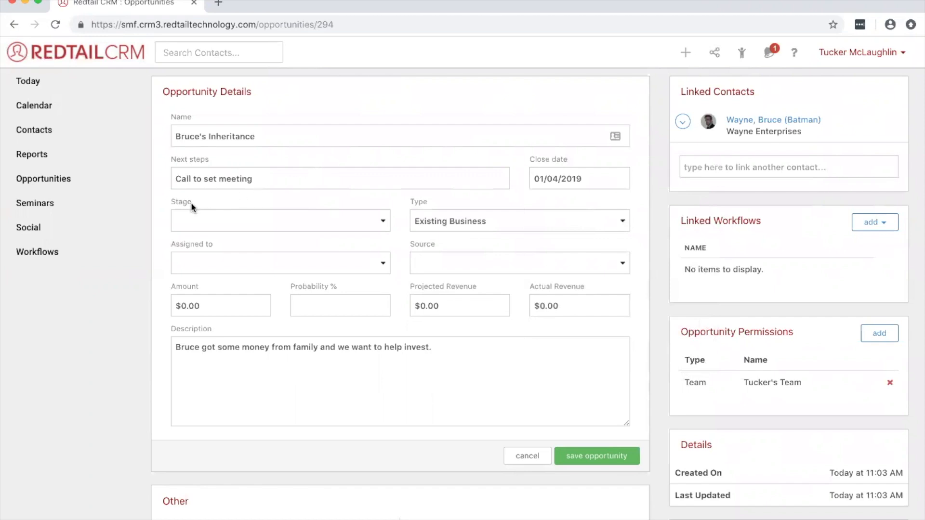
- Set the opportunity's stage to "EB - 1 Data Gathering"
click(235, 221)
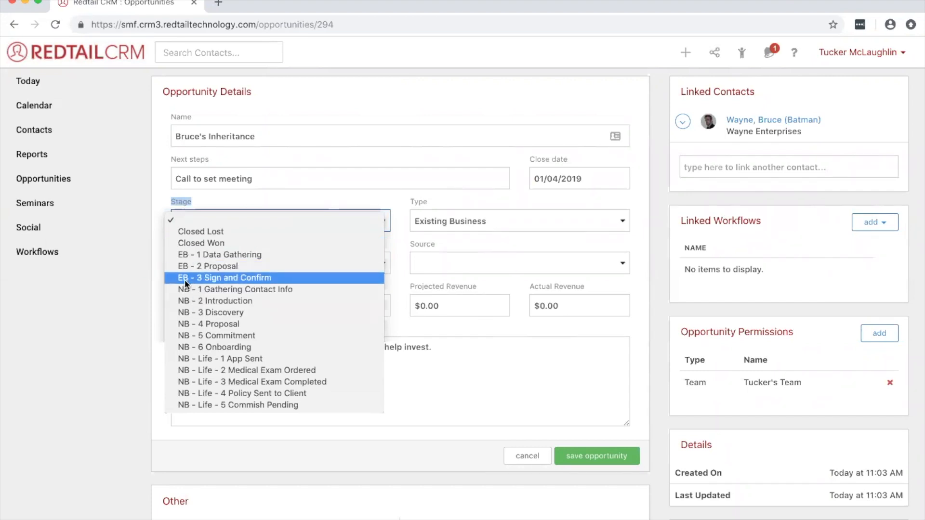
click(259, 261)
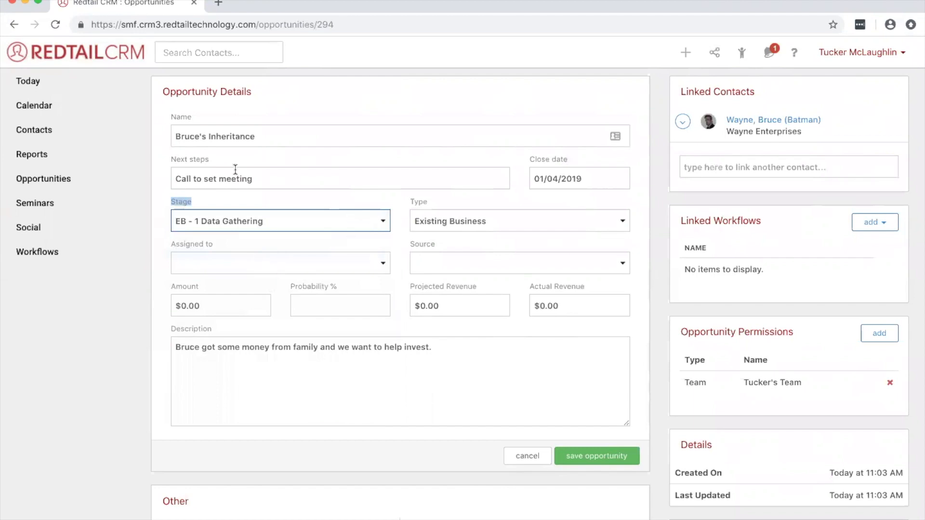
click(397, 220)
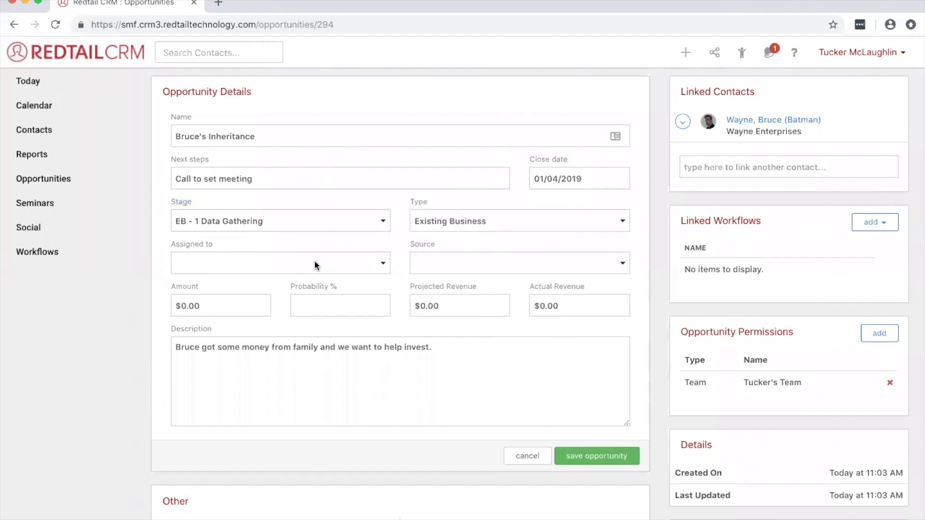
- Assign the opportunity to the signed-in user and set its source to Seminar
click(354, 262)
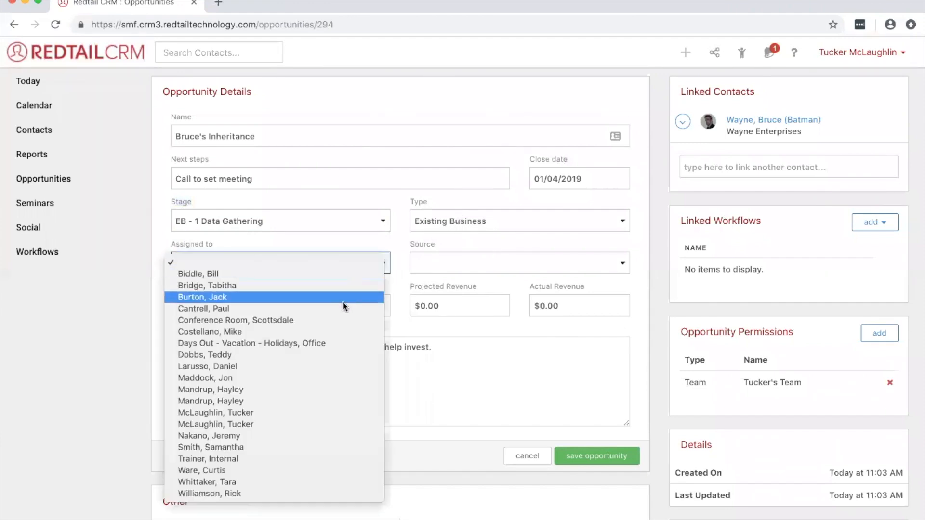
click(320, 413)
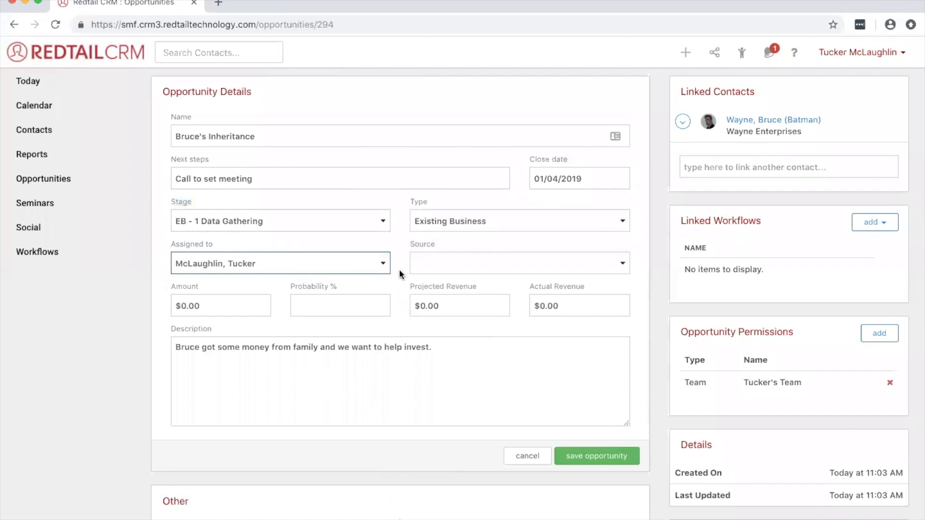
click(468, 266)
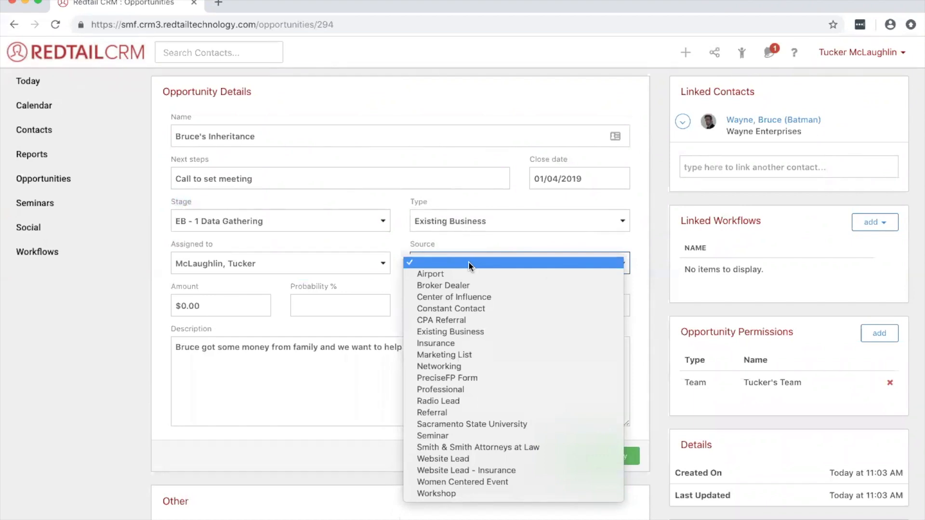
click(458, 435)
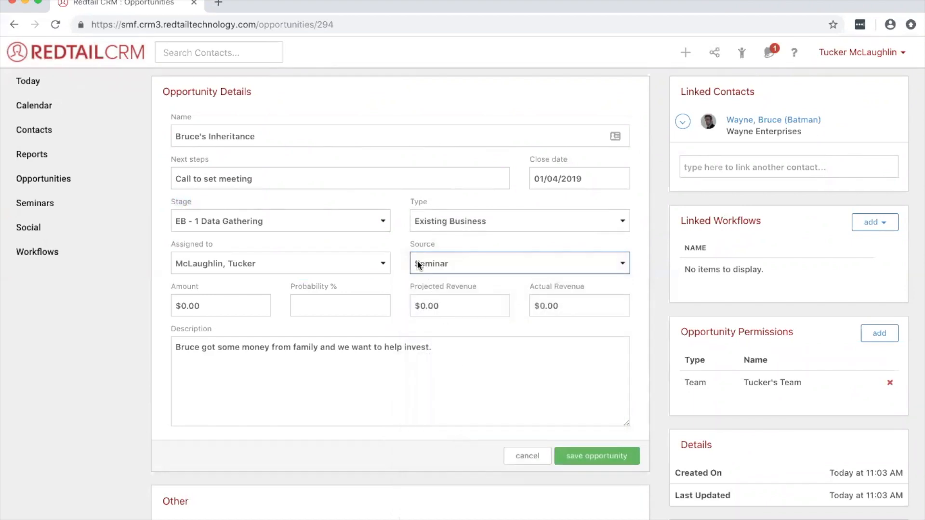
click(404, 255)
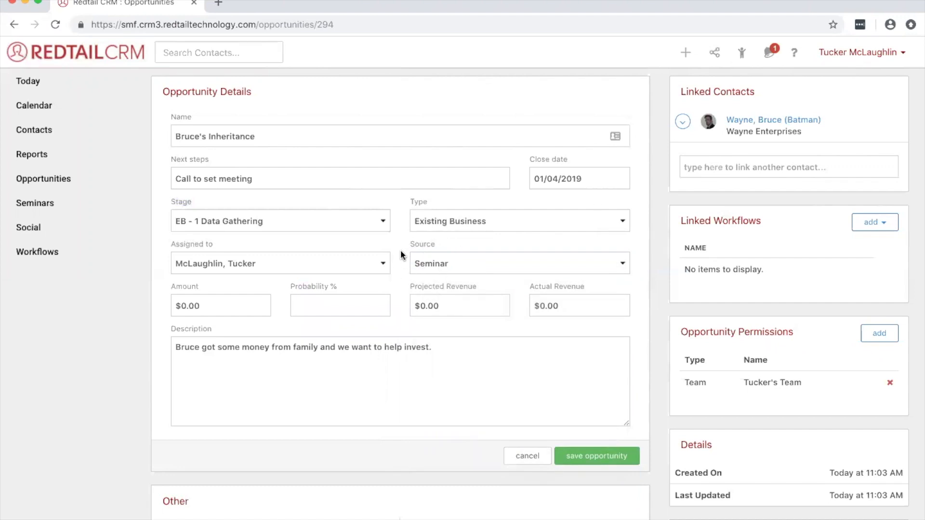
- Set the opportunity's amount to $50,000.00
scroll(400, 250, down, 3)
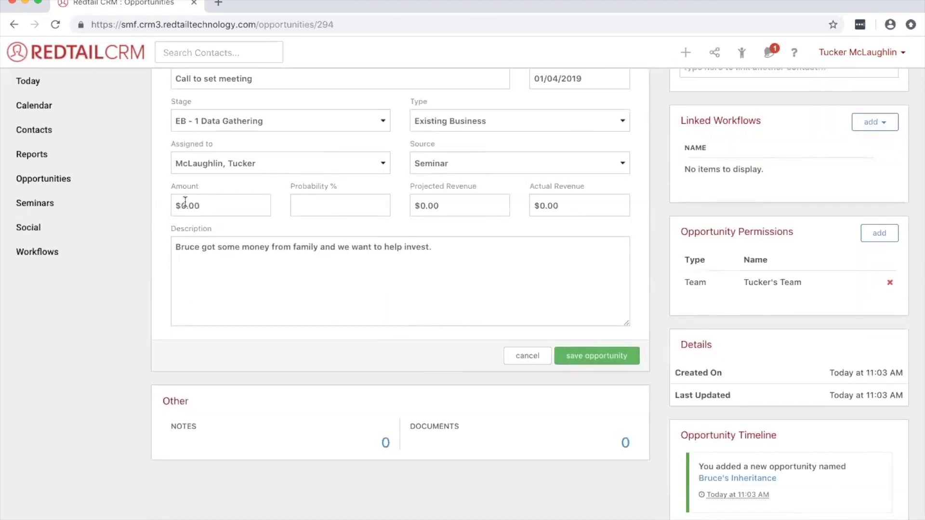
click(183, 203)
text(50,000)
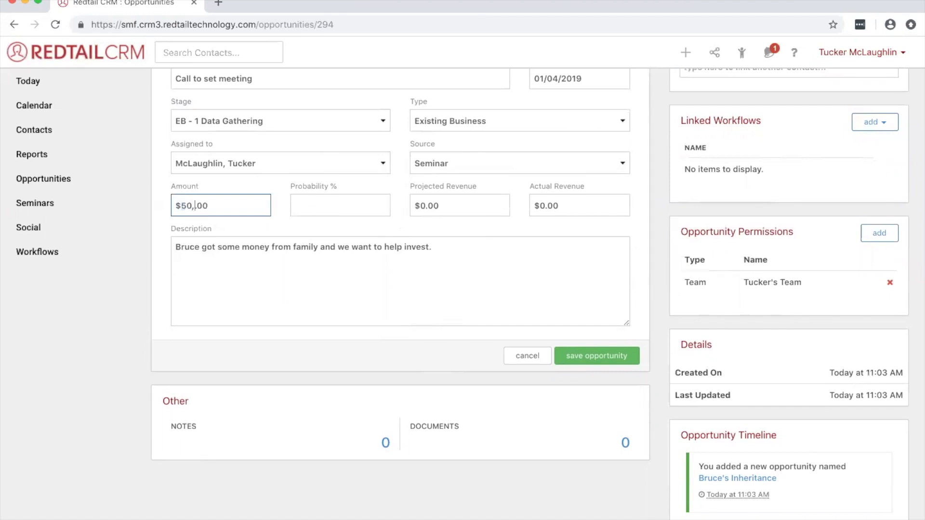
click(280, 214)
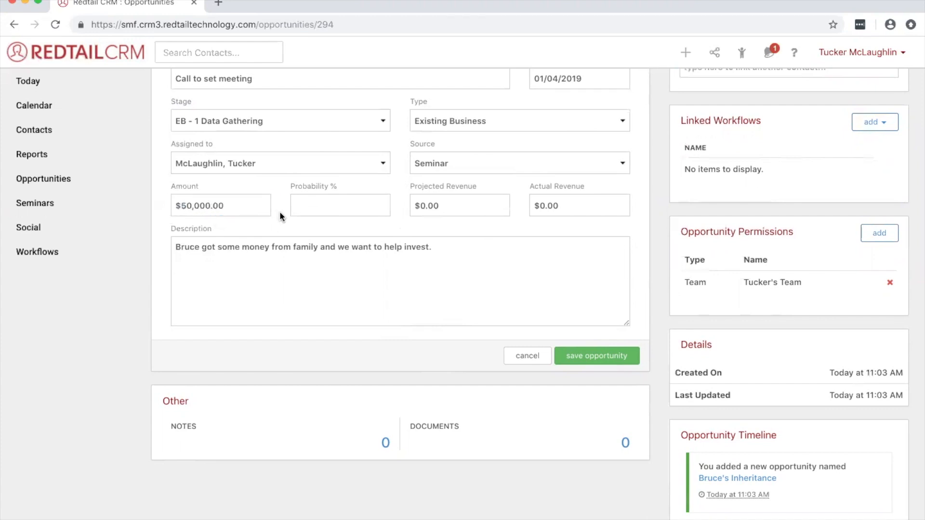
scroll(280, 211, up, 1)
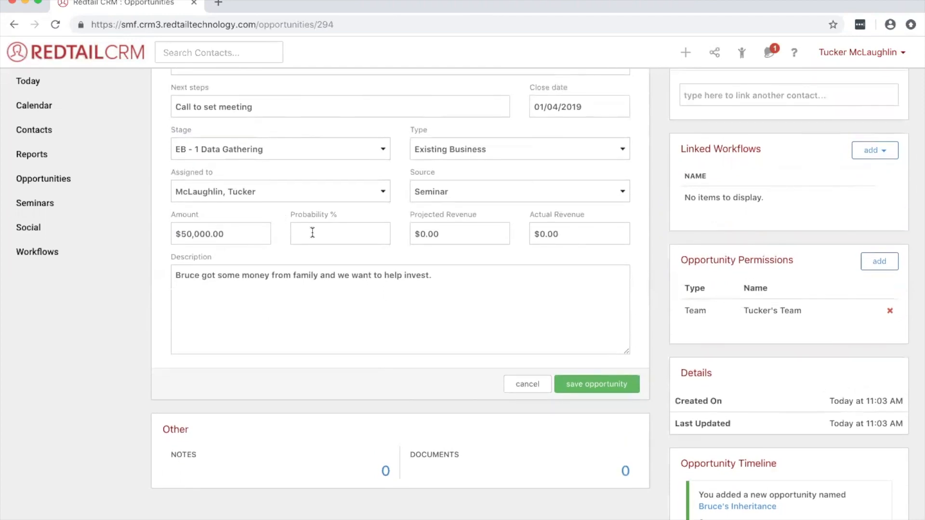
- Set the opportunity's probability to 100 percent
click(312, 233)
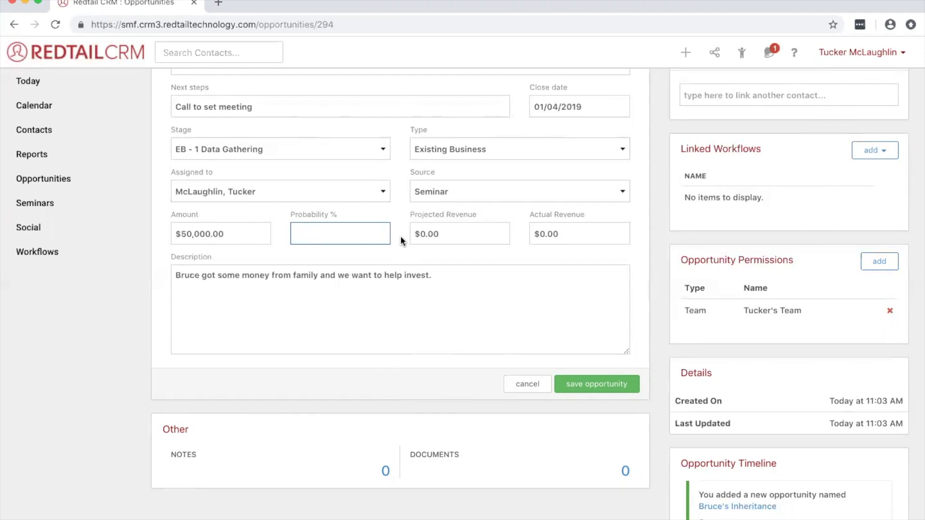
text(100)
key(BackSpace)
key(BackSpace)
key(BackSpace)
text(50)
key(BackSpace)
key(BackSpace)
text(100)
click(397, 234)
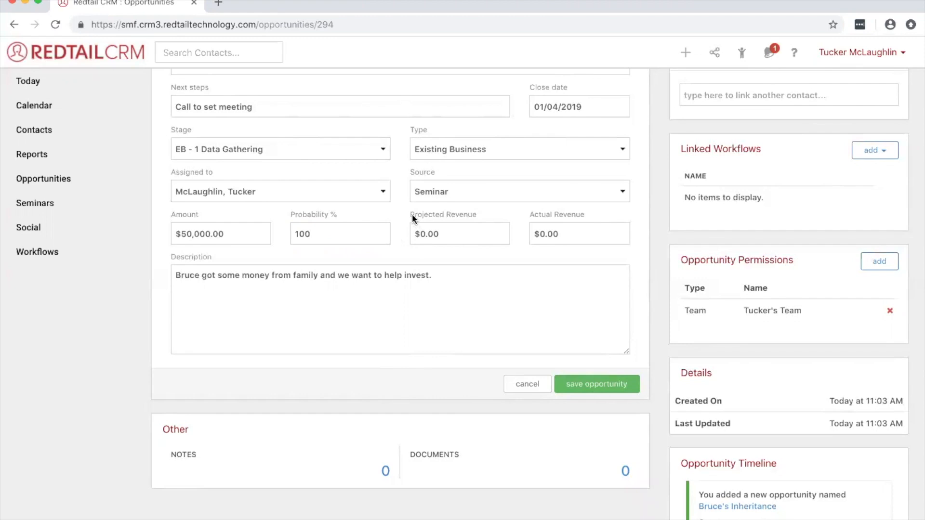
- Set the opportunity's projected revenue to $500.00
drag(409, 213, 472, 214)
drag(529, 214, 561, 215)
click(538, 239)
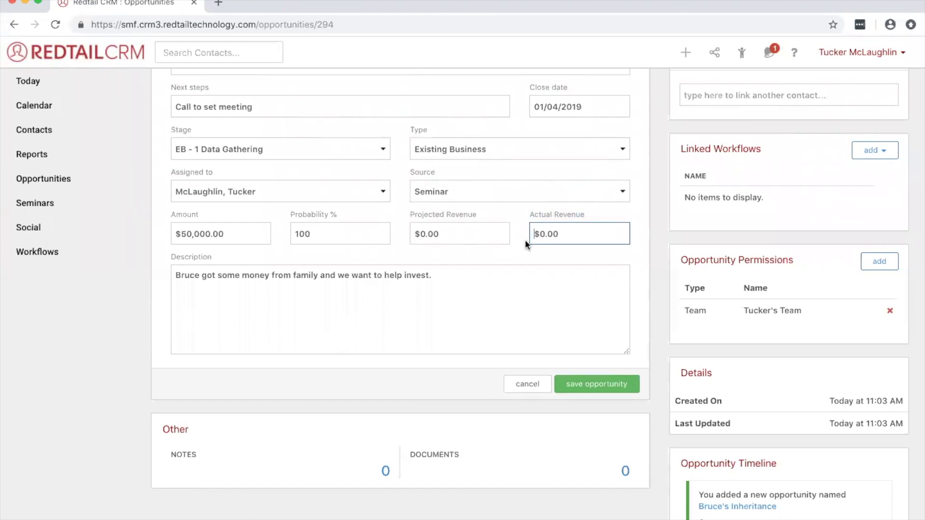
click(422, 234)
drag(423, 234, 425, 234)
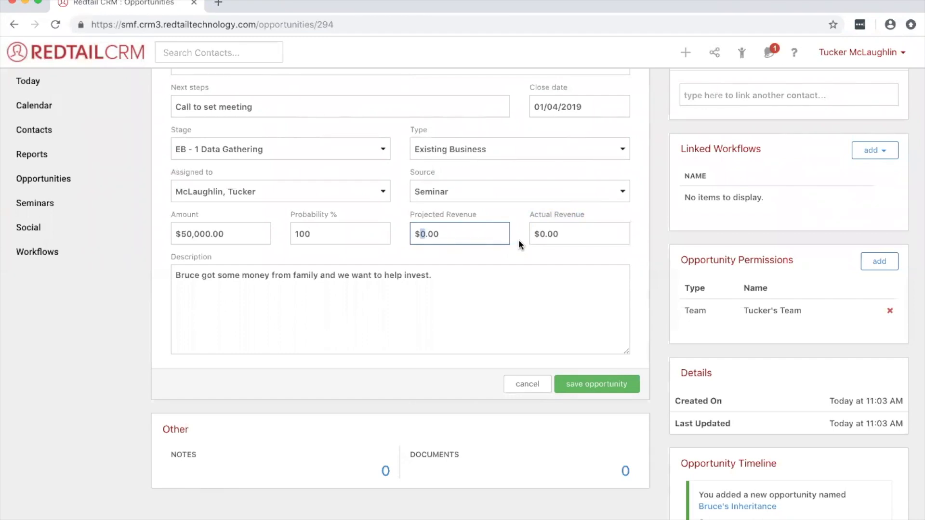
text(500)
click(518, 241)
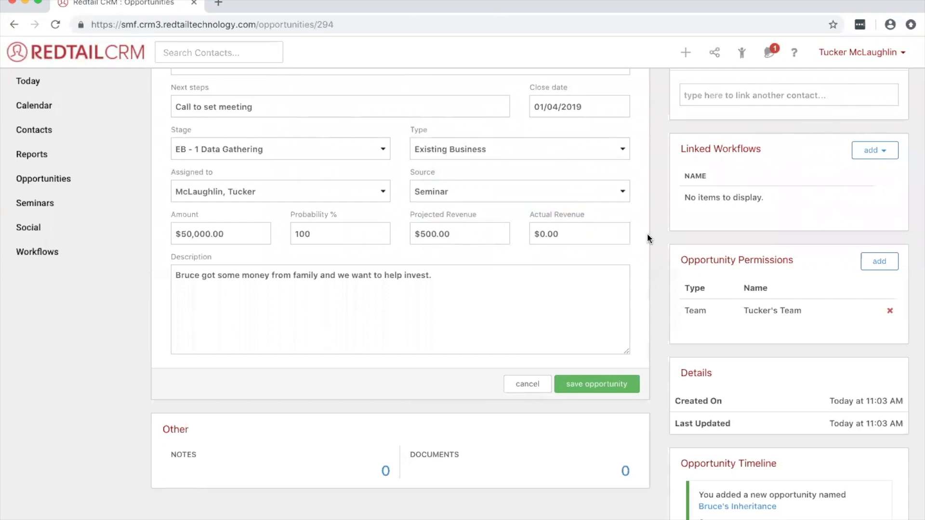
- Check the completed opportunity details and save the opportunity
scroll(647, 233, down, 1)
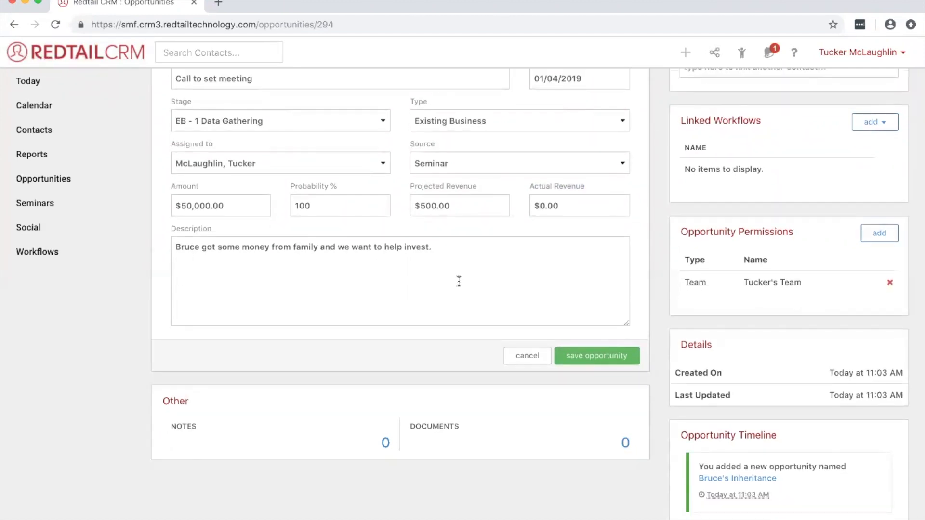
scroll(458, 281, up, 4)
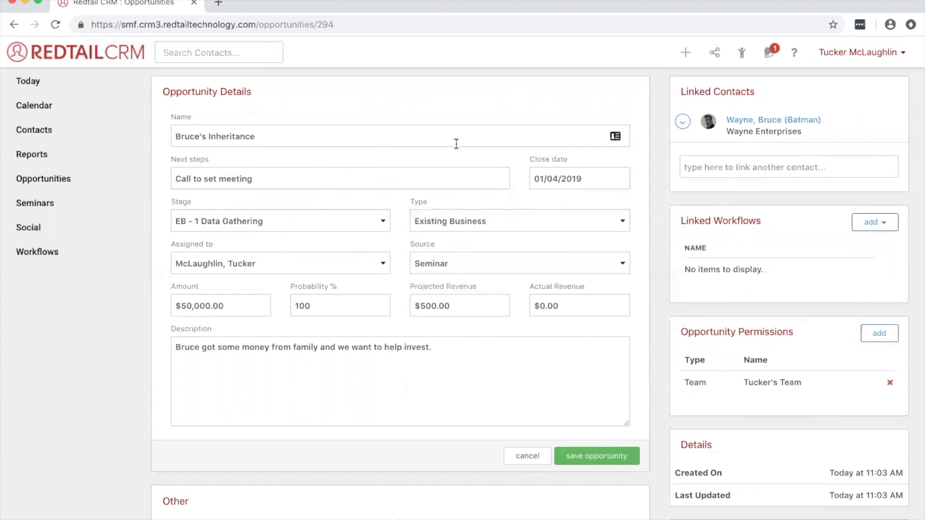
scroll(447, 360, down, 2)
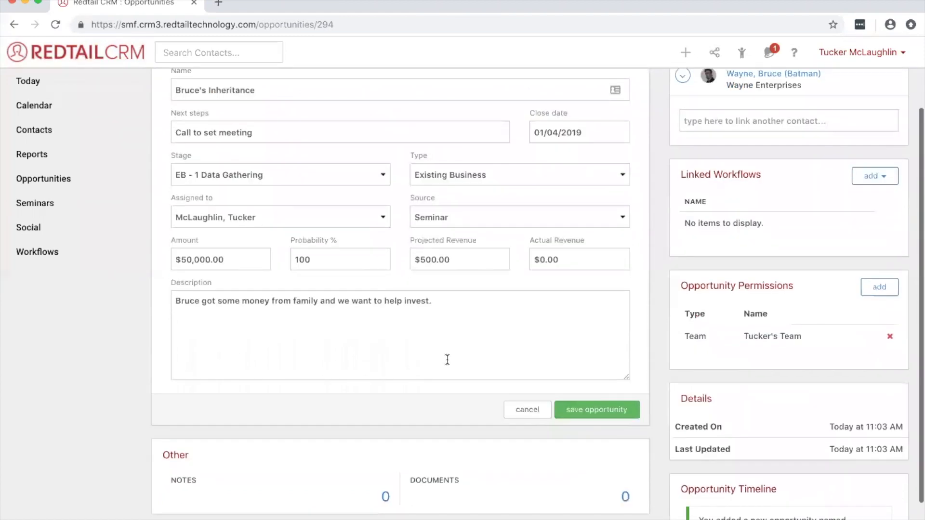
click(609, 411)
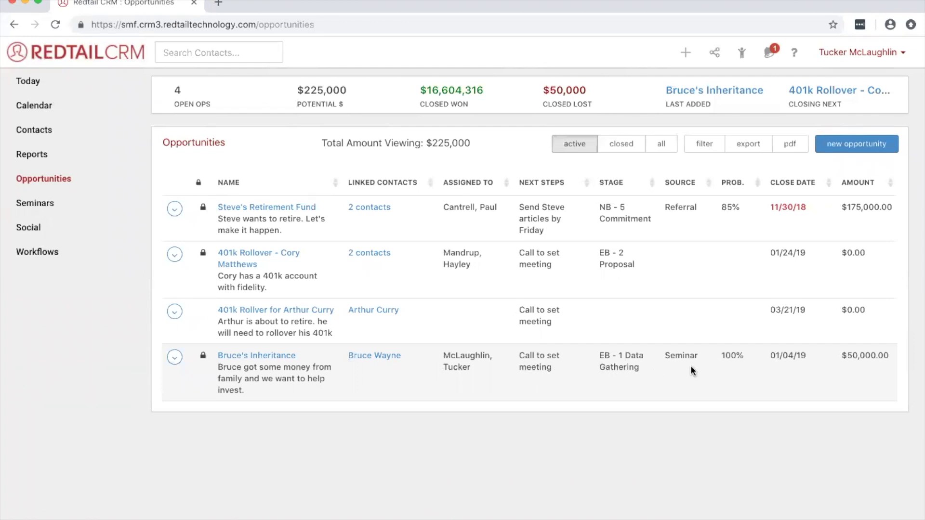
- Sort the opportunities list by probability and finally by close date in ascending order
double_click(722, 357)
click(732, 185)
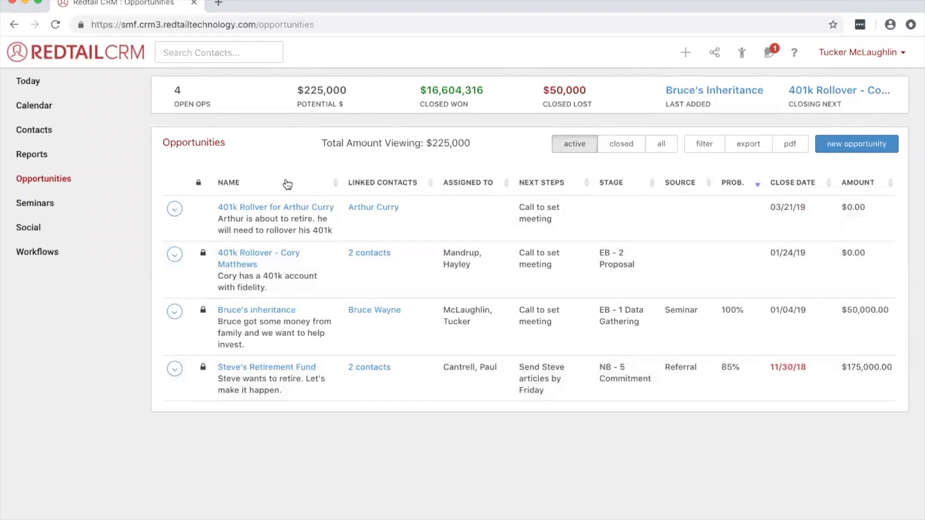
click(801, 182)
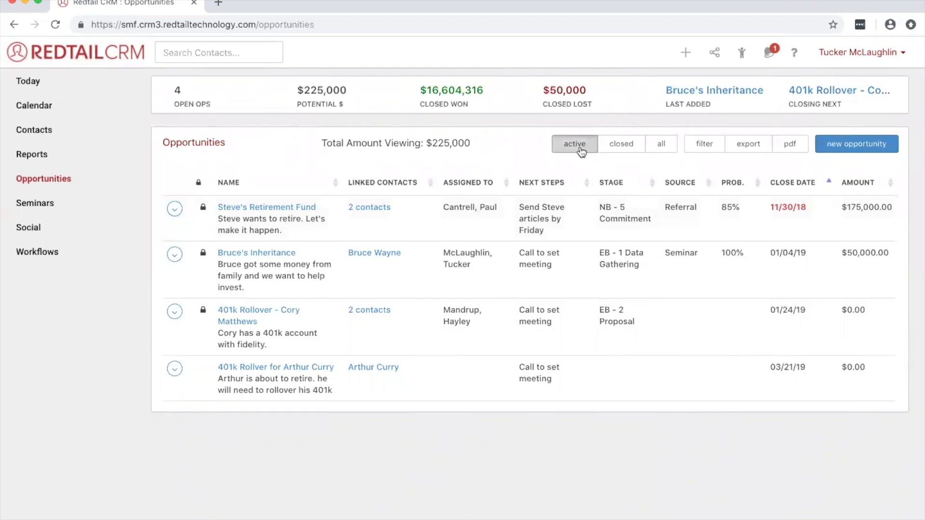
- List the closed opportunities and set the stage filter to every stage except Closed Lost and Closed Won
click(633, 151)
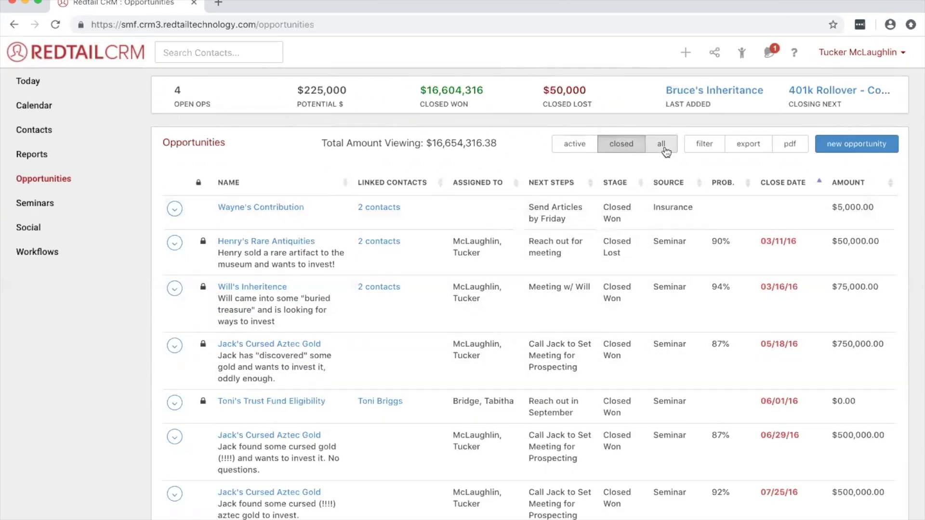
click(715, 149)
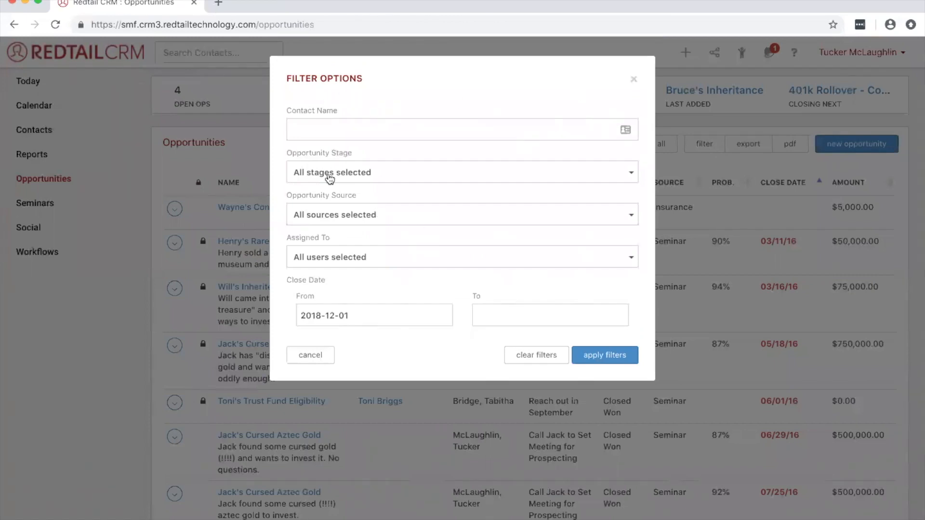
click(331, 177)
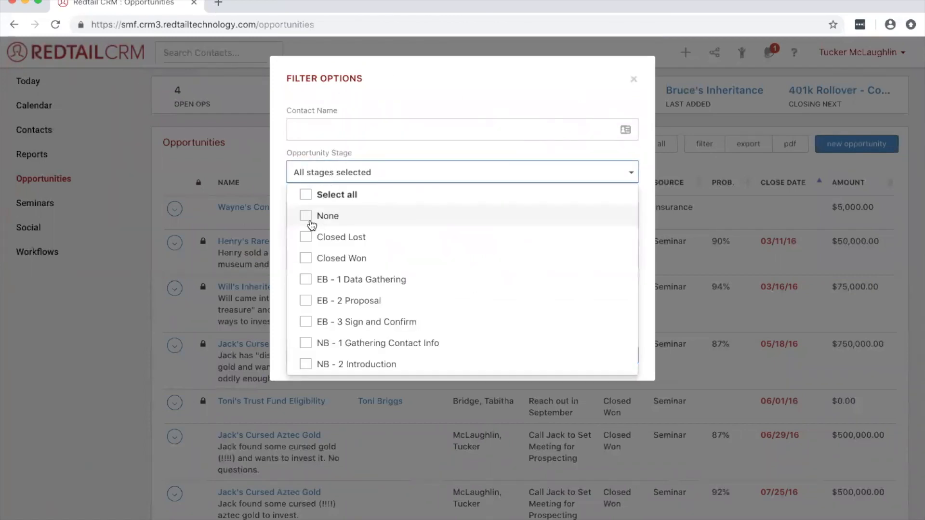
click(305, 195)
click(307, 237)
click(306, 258)
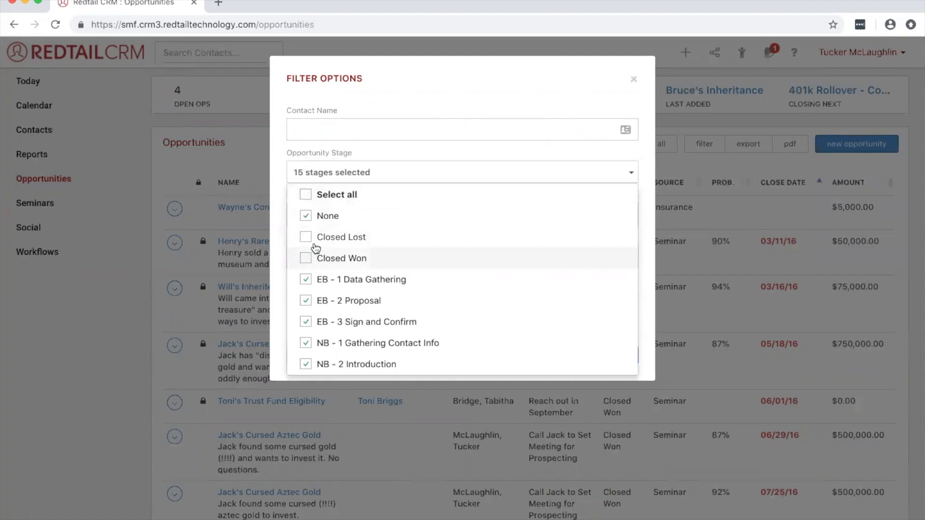
click(475, 99)
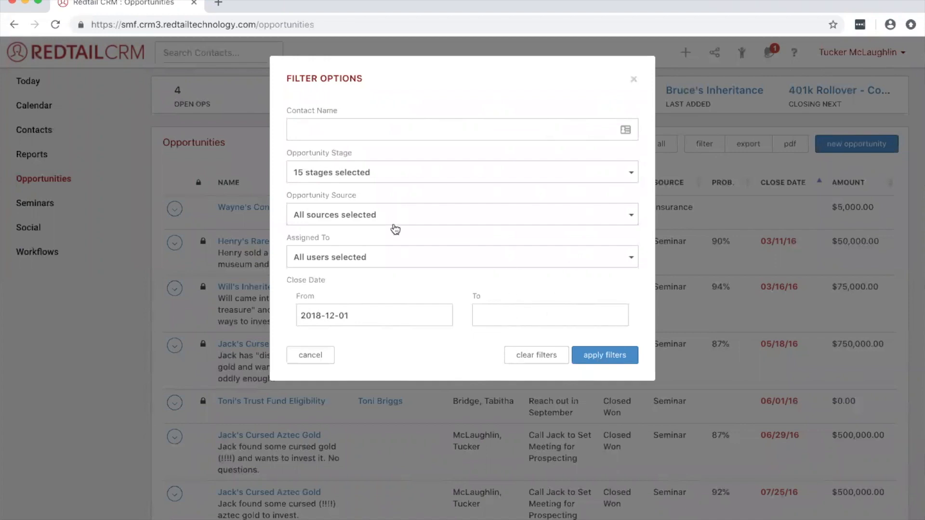
- Limit the assignee filter to both entries of the signed-in user and apply the filters
click(385, 257)
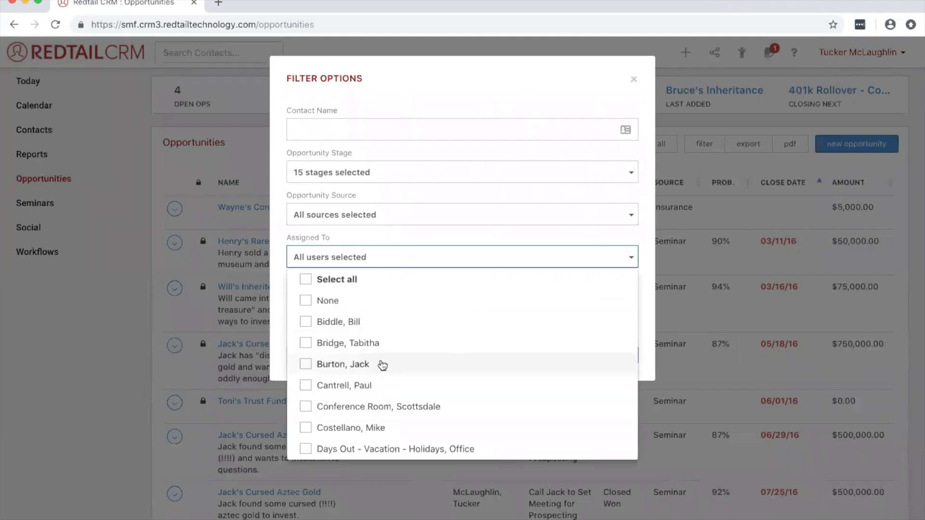
scroll(382, 365, down, 5)
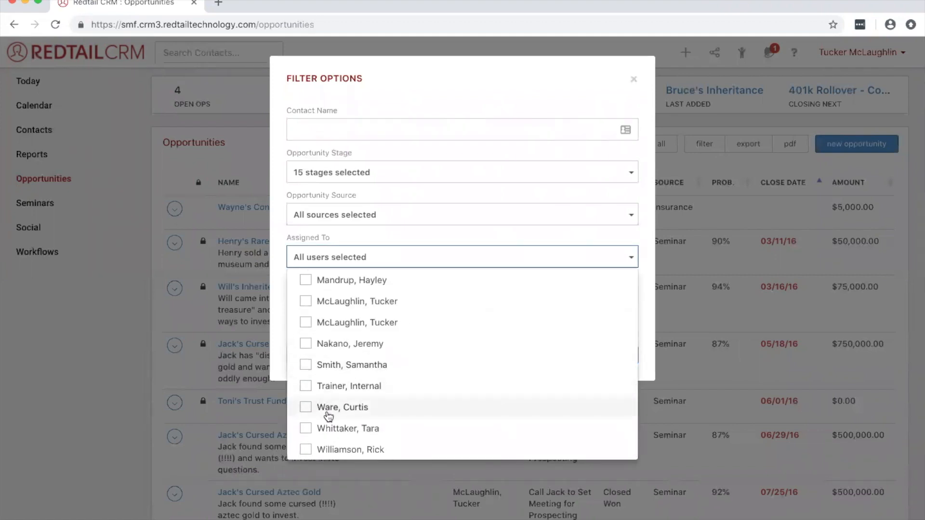
scroll(324, 412, up, 2)
click(307, 347)
click(307, 367)
click(283, 268)
click(624, 353)
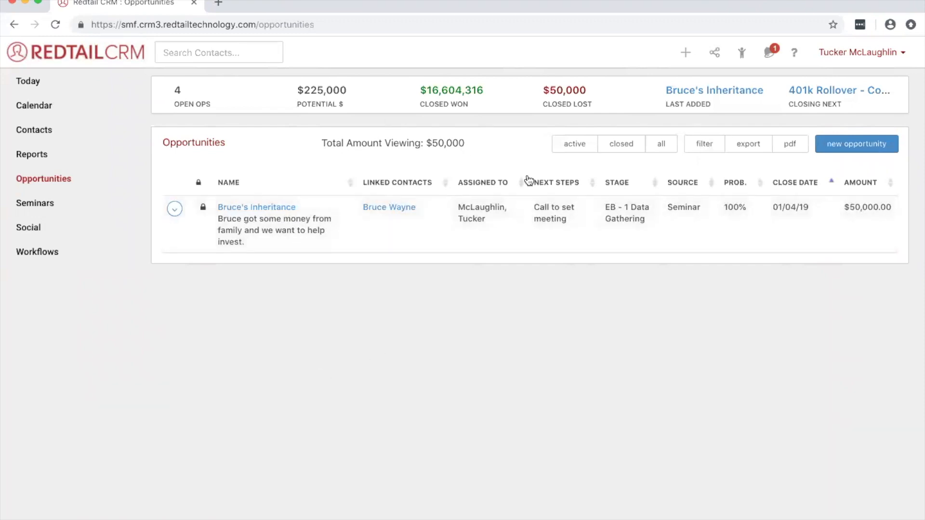
- Leave for the Today dashboard, return to the opportunities list and reset its assignee filter to all users
click(32, 85)
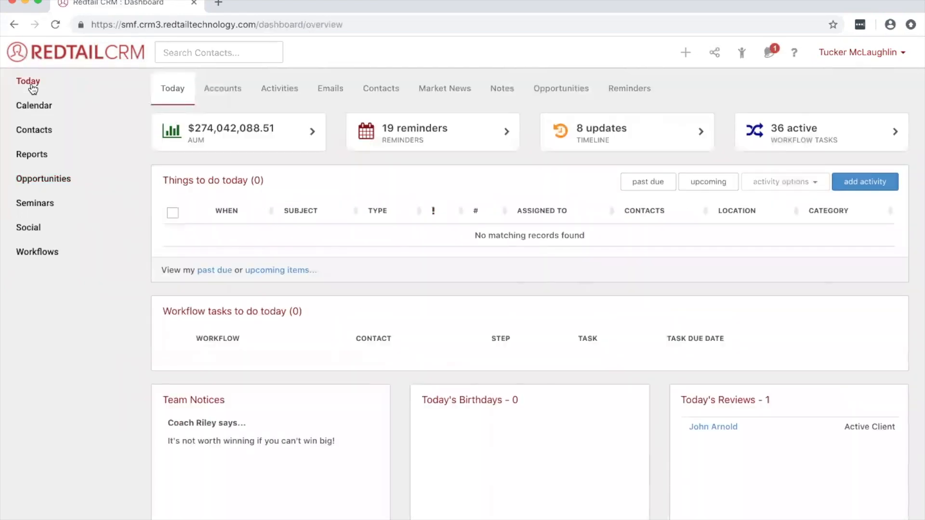
click(57, 185)
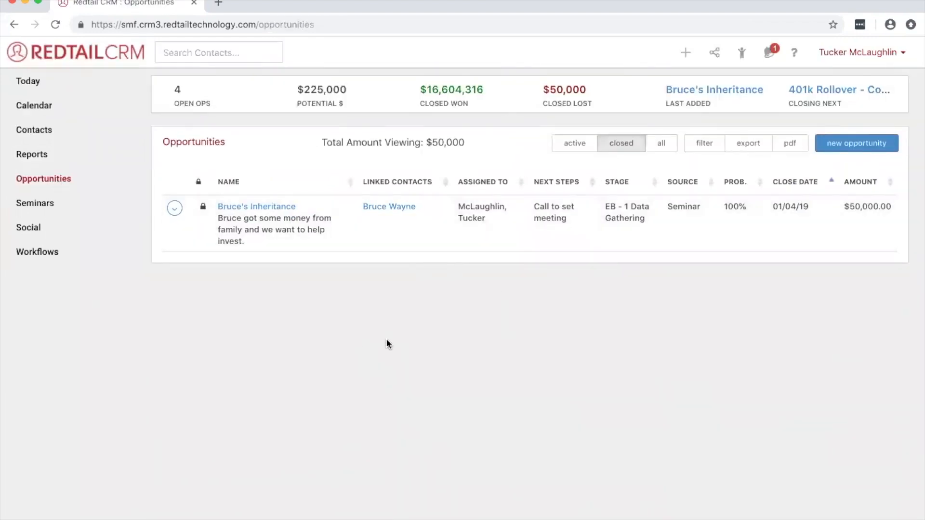
click(713, 153)
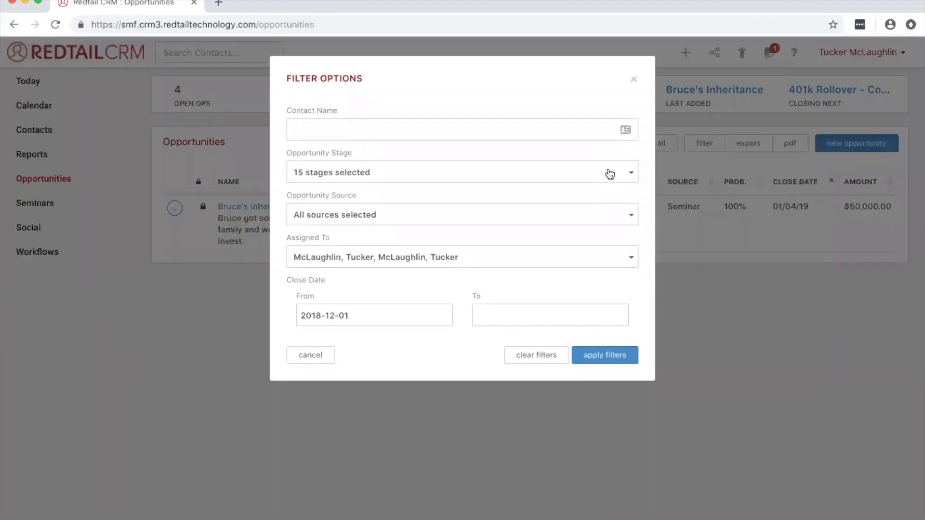
click(610, 173)
click(648, 170)
click(426, 259)
click(302, 281)
click(301, 278)
click(281, 235)
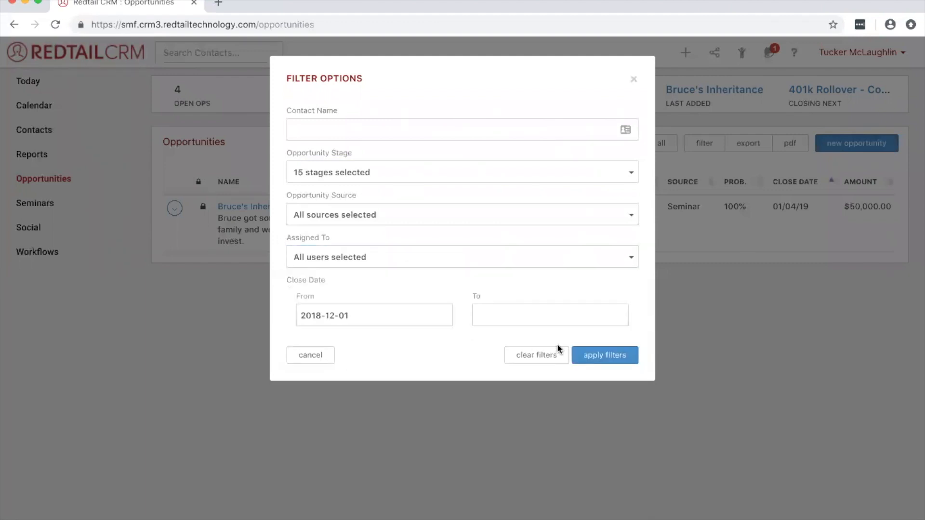
click(591, 360)
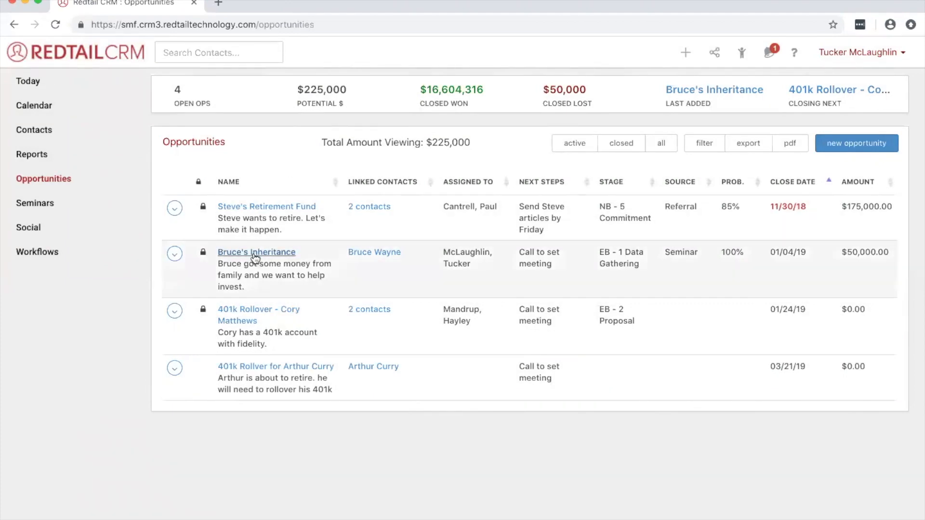
- Open the new $50,000 inheritance opportunity and view the options for adding a linked workflow
click(254, 254)
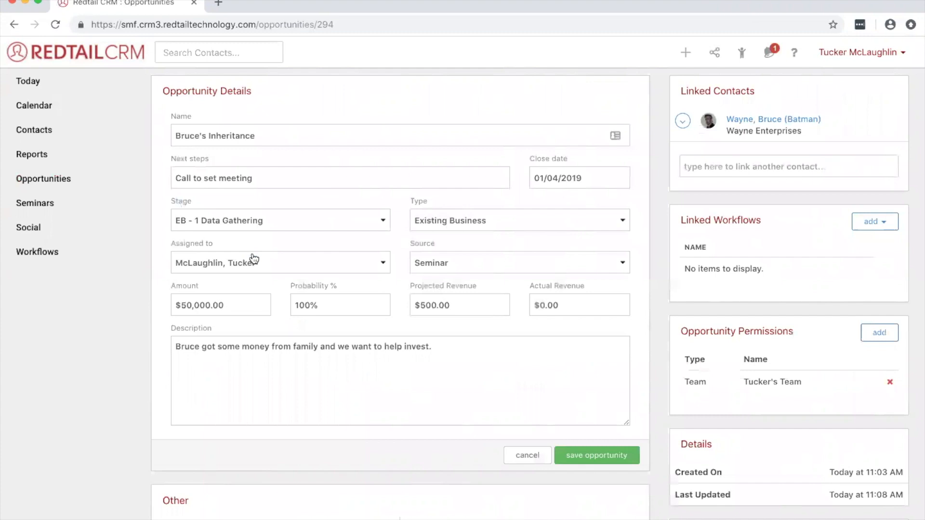
scroll(744, 178, down, 2)
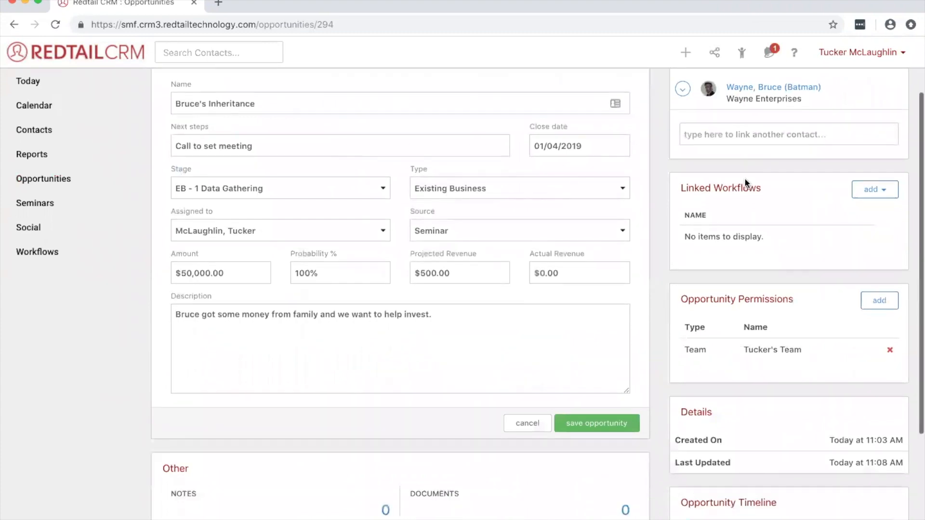
double_click(705, 189)
drag(705, 190, 750, 188)
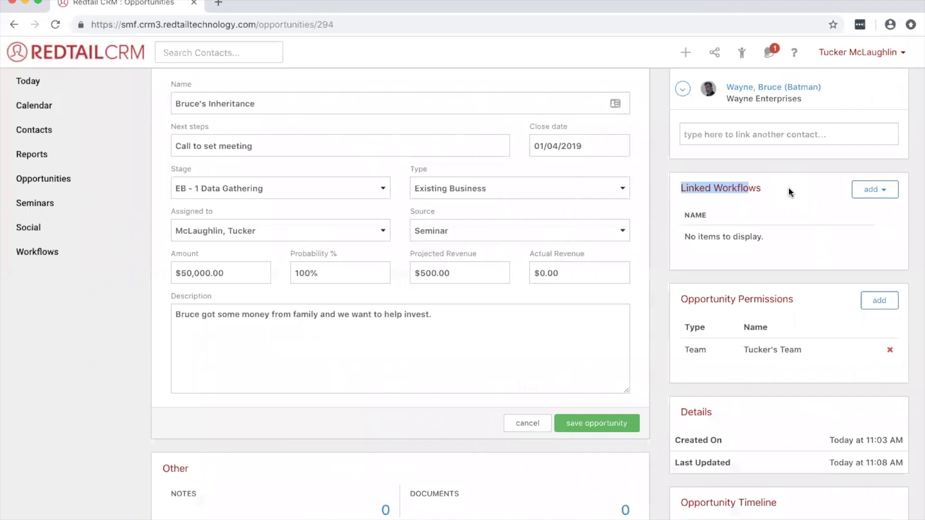
click(879, 194)
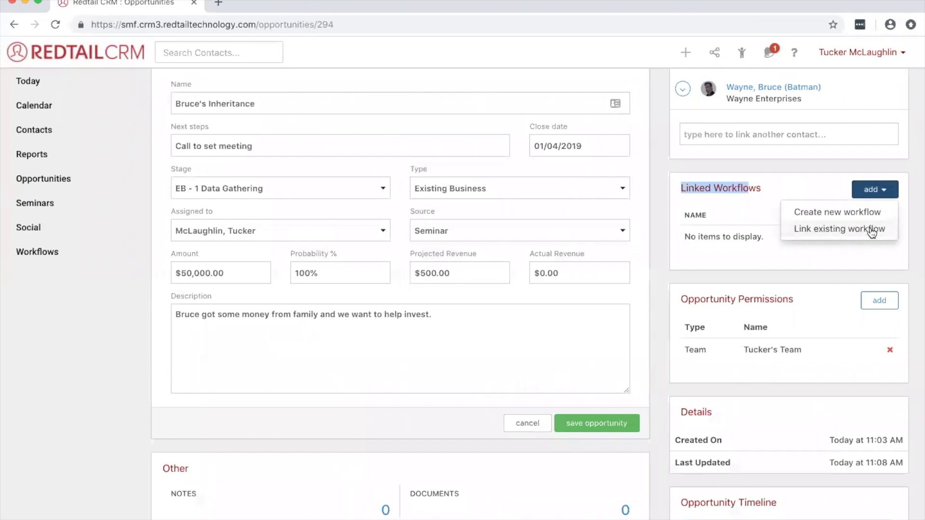
click(754, 204)
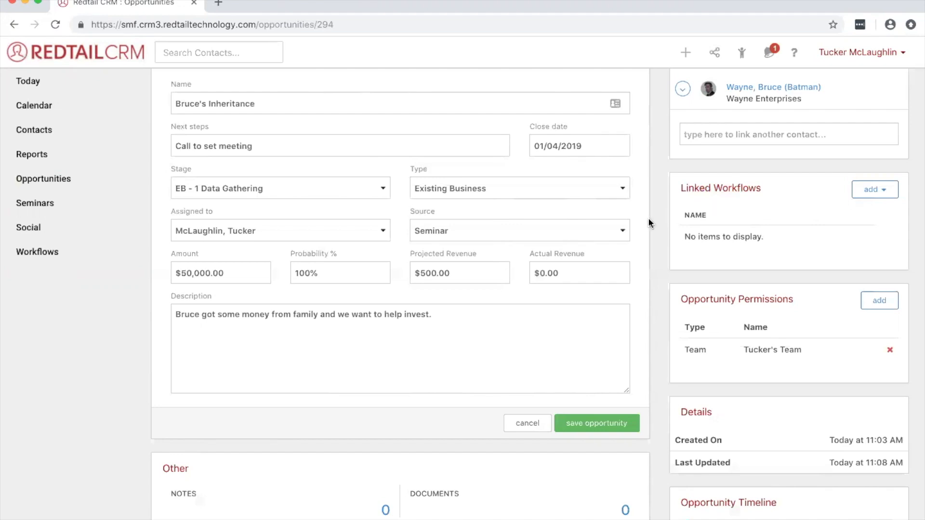
- Look at the opportunity's notes page and document storage, returning to the opportunity's details
scroll(649, 219, down, 1)
scroll(648, 221, down, 3)
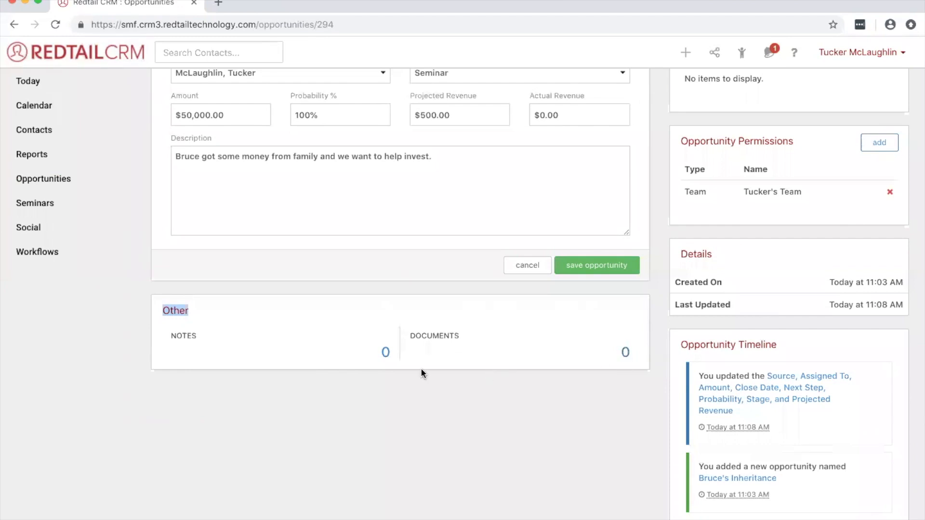
click(385, 354)
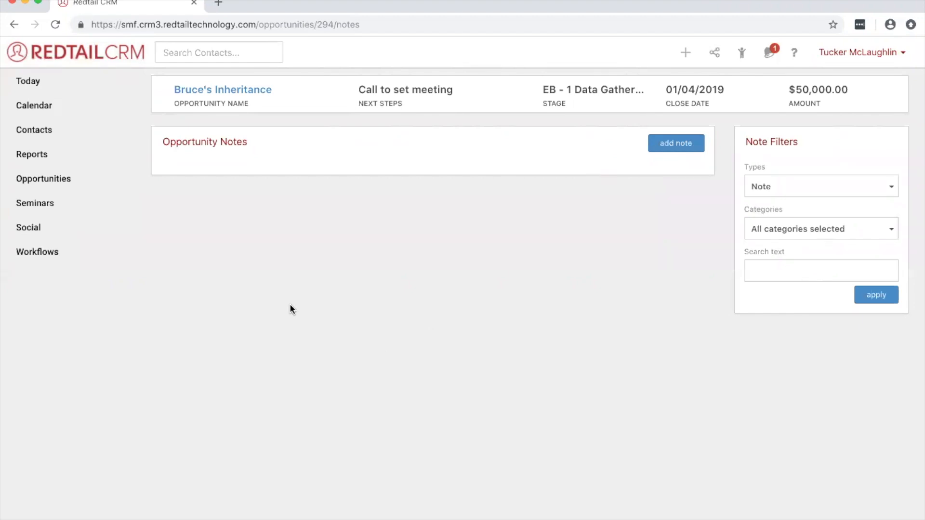
click(13, 24)
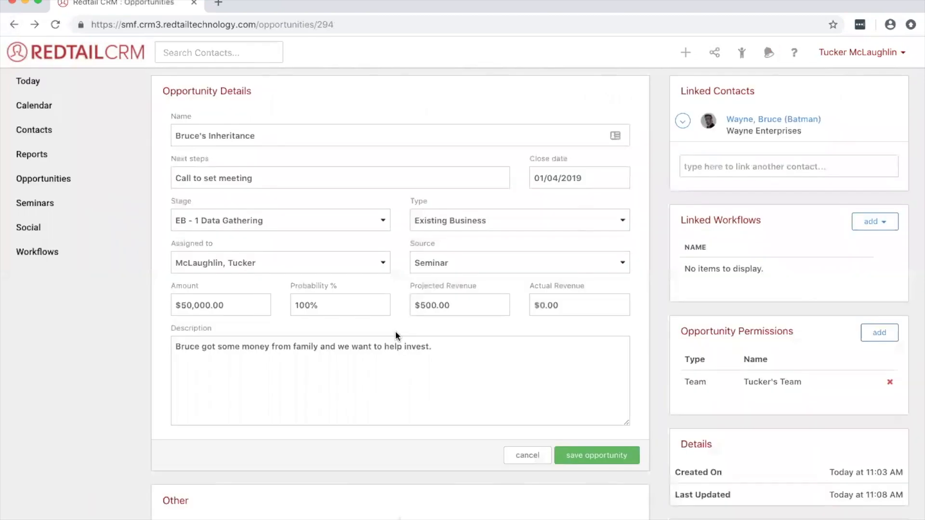
click(626, 353)
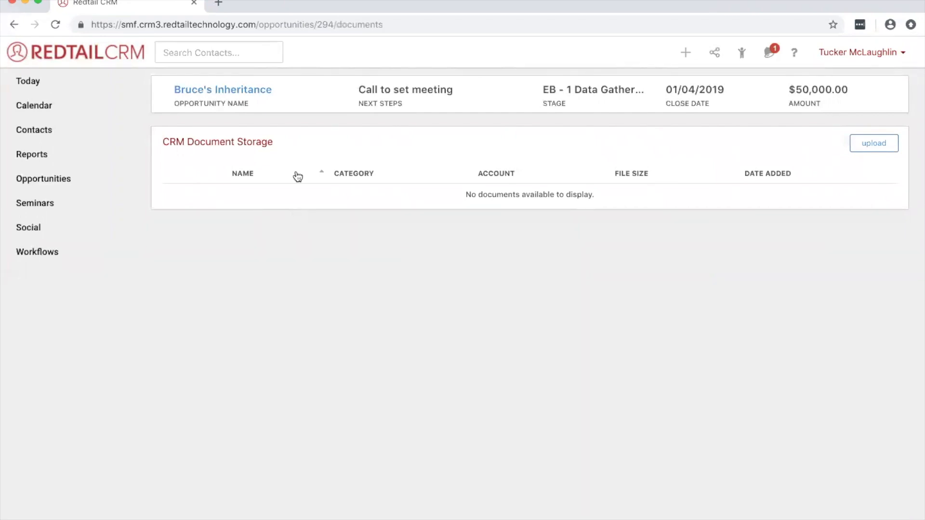
click(224, 90)
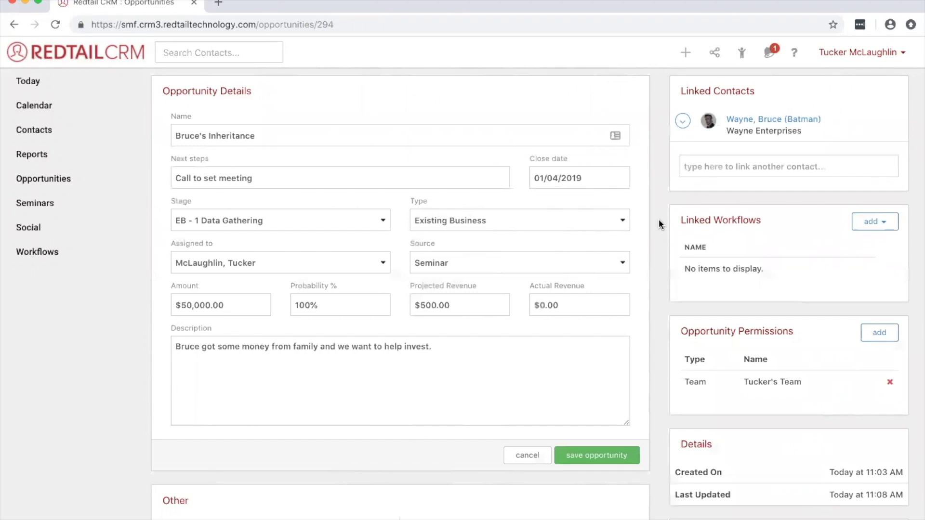
scroll(658, 219, down, 1)
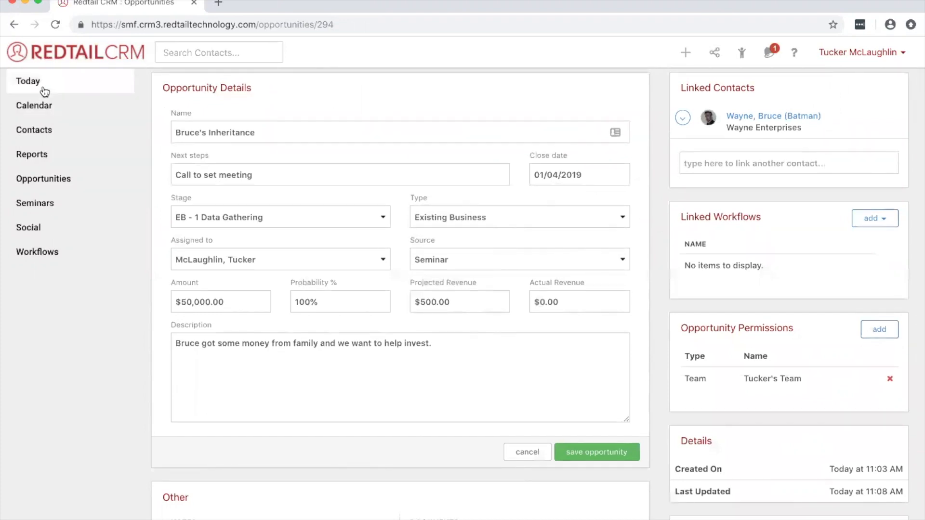
- Open the dashboard's upcoming opportunities, view them within 60, 90 and 30 days, and highlight the inheritance opportunity's close date
click(43, 90)
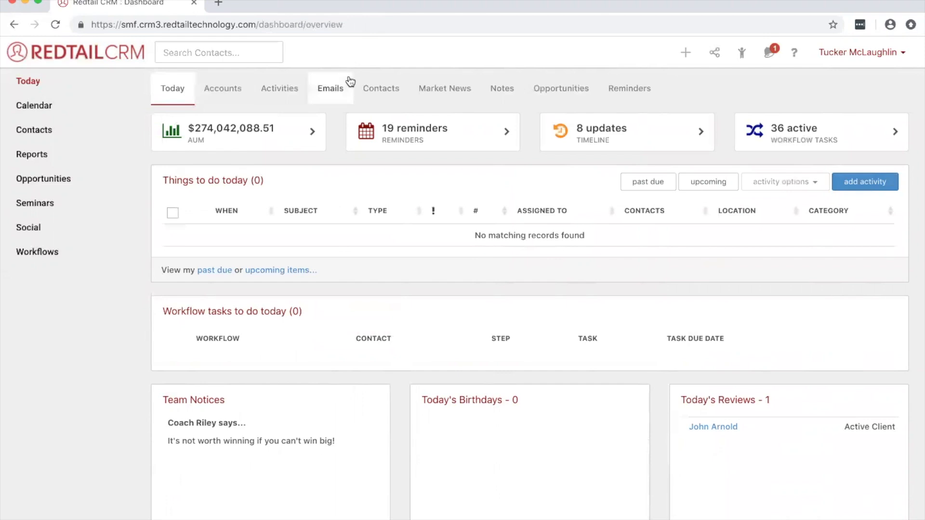
click(561, 88)
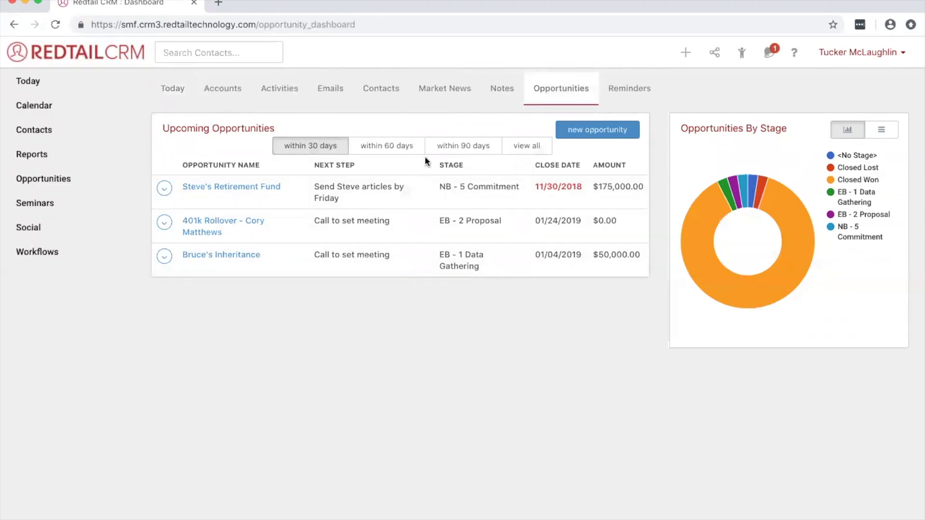
click(395, 148)
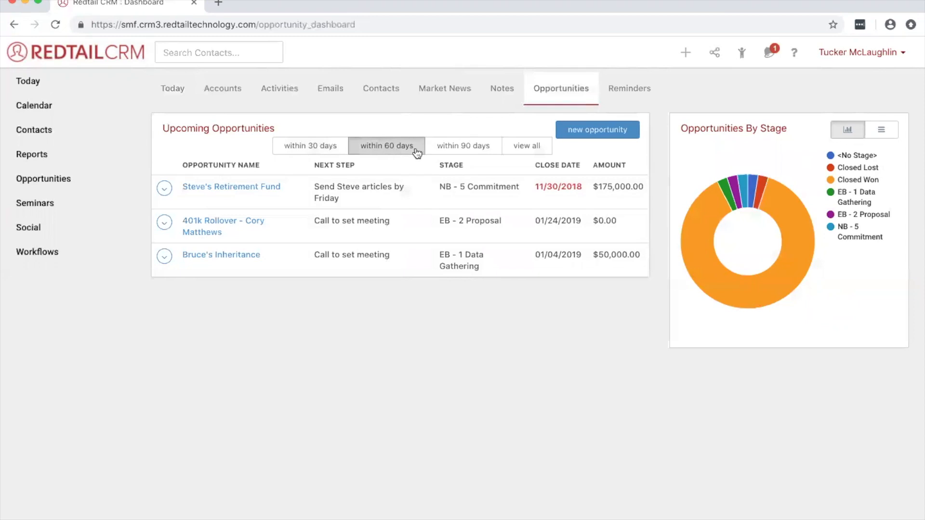
click(440, 149)
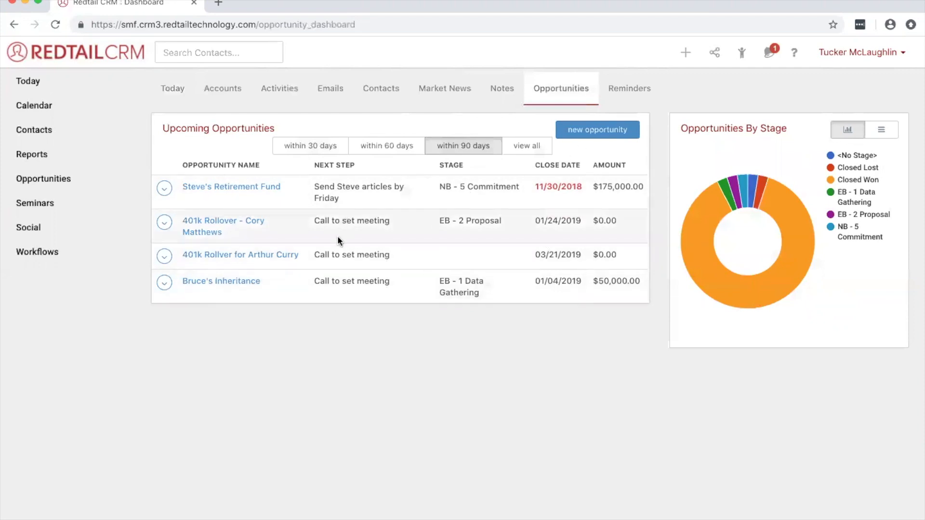
click(321, 148)
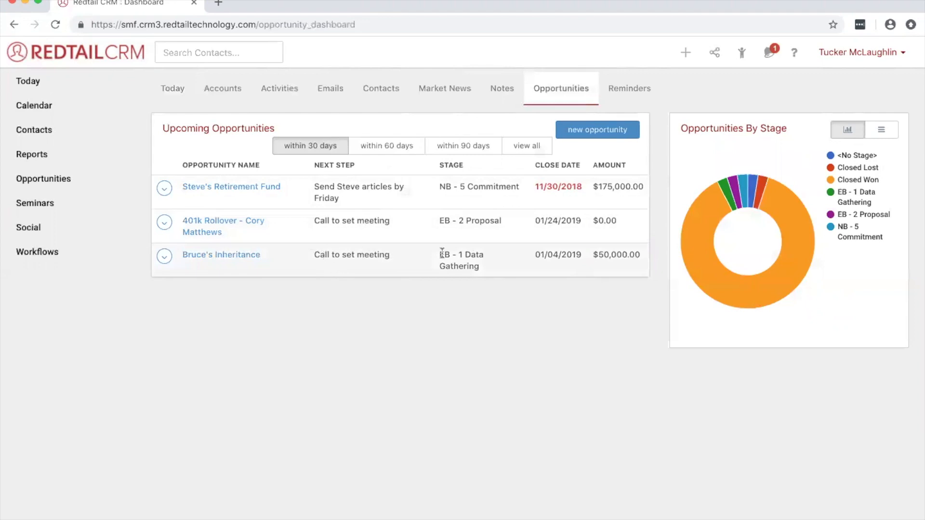
drag(536, 254, 579, 254)
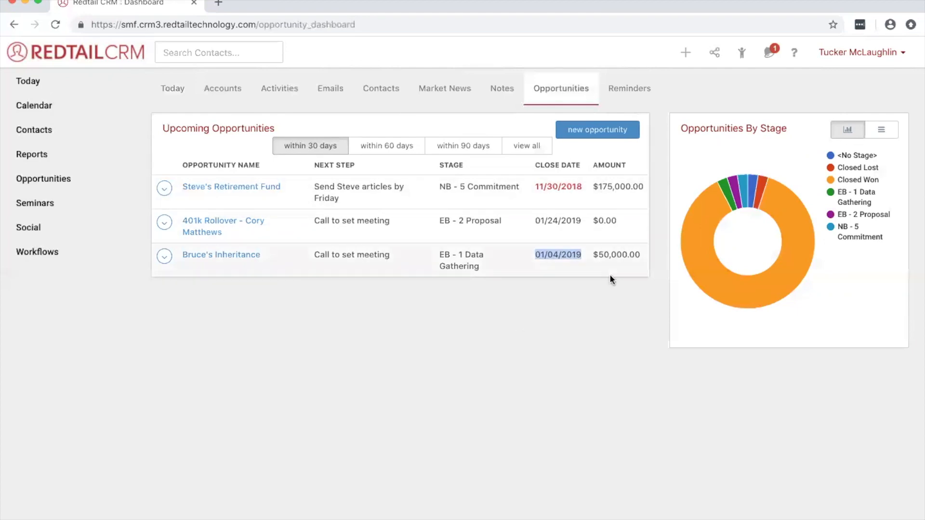
- View all opportunities and highlight the potential, closed won and closed lost amounts in the summary
click(531, 152)
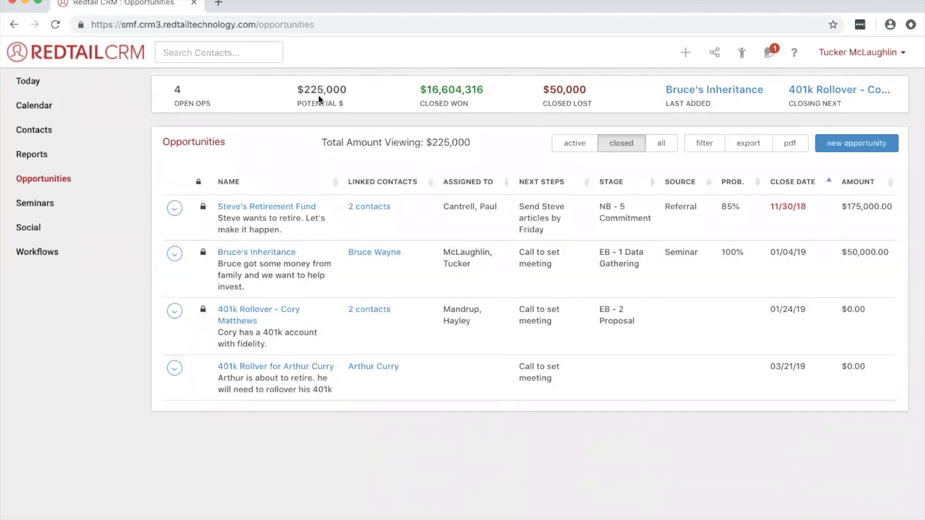
drag(351, 92, 294, 90)
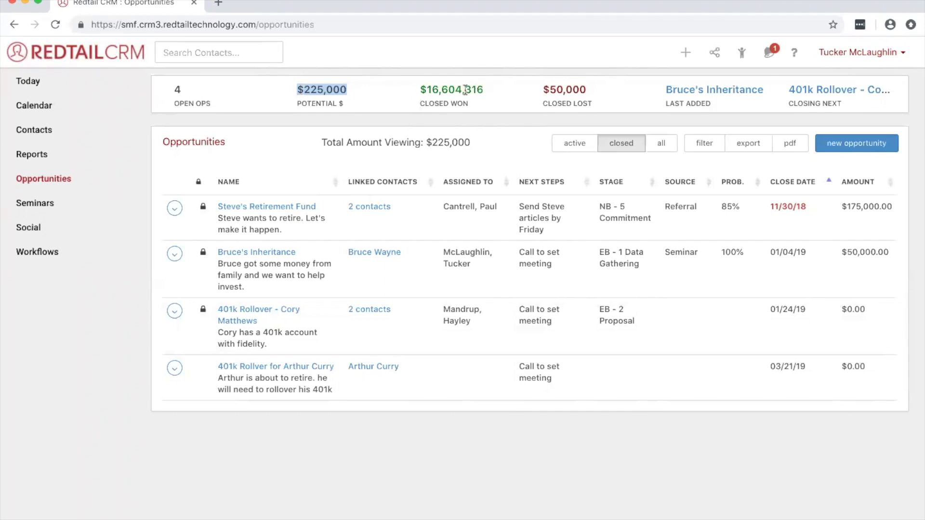
drag(484, 90, 422, 90)
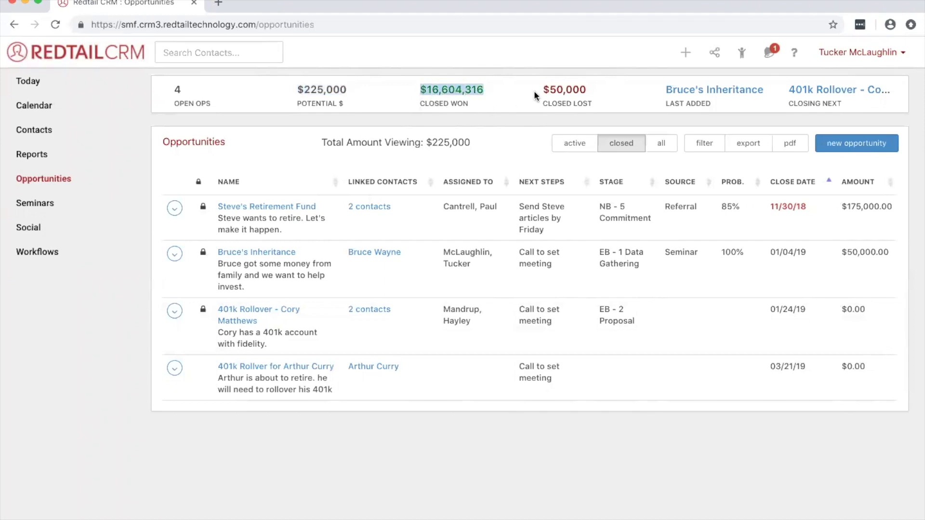
drag(549, 90, 585, 90)
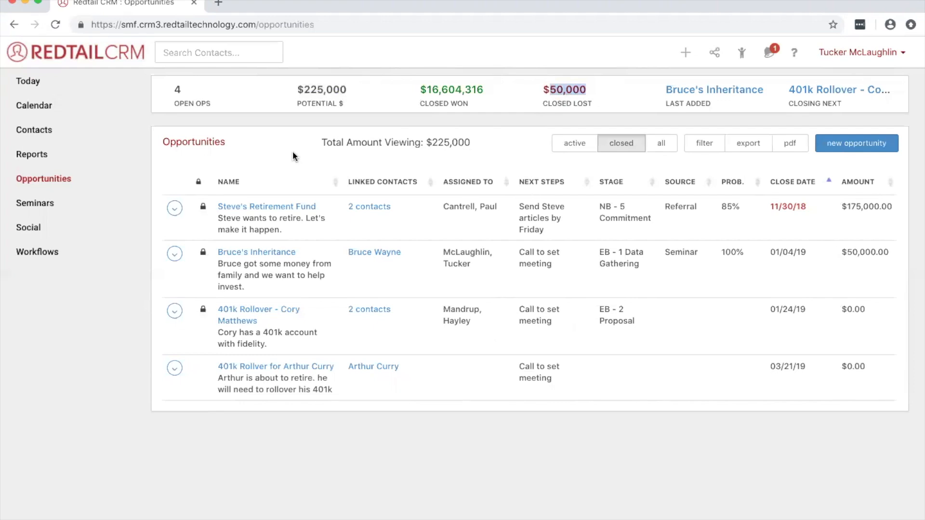
- Open the $50,000 inheritance opportunity and set its stage to Closed Won
click(276, 254)
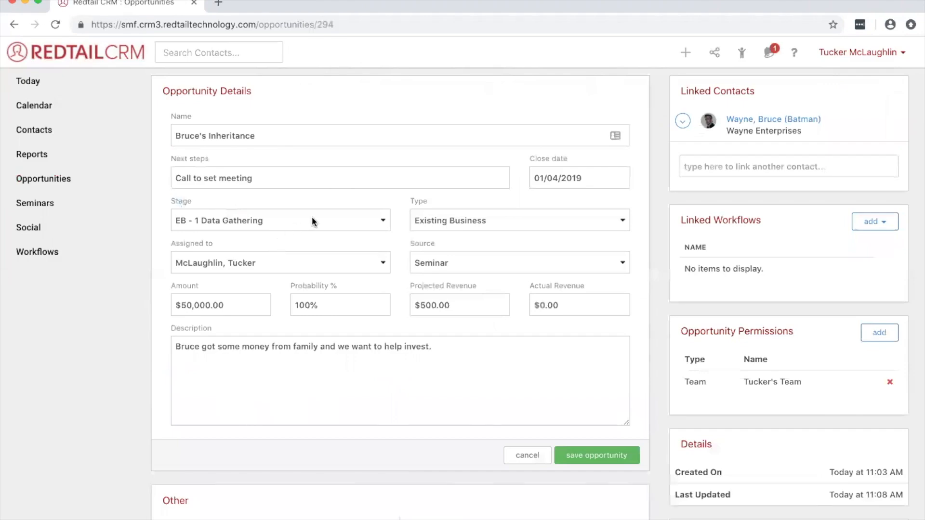
click(314, 221)
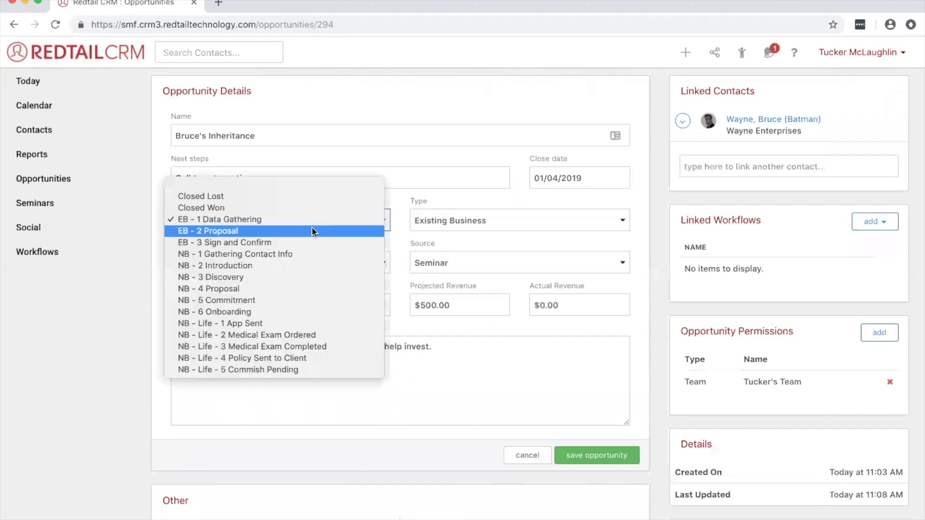
click(399, 232)
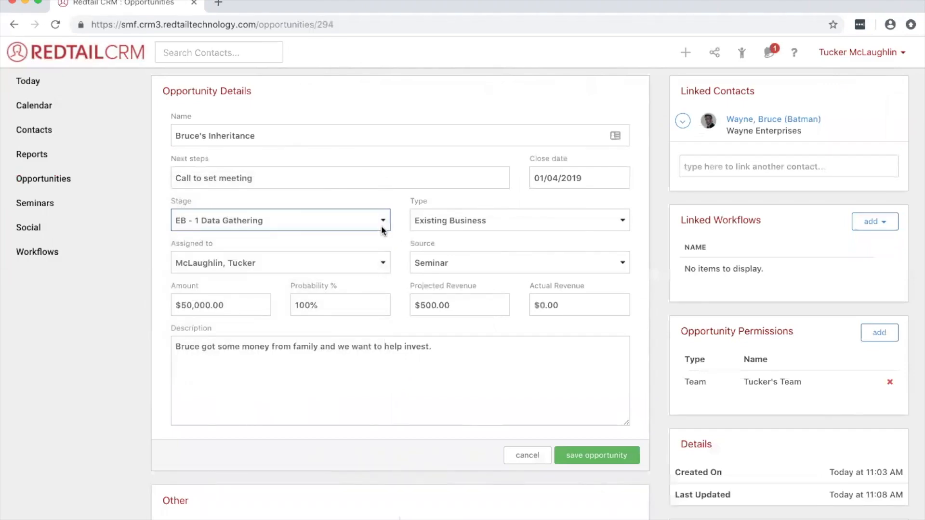
click(380, 223)
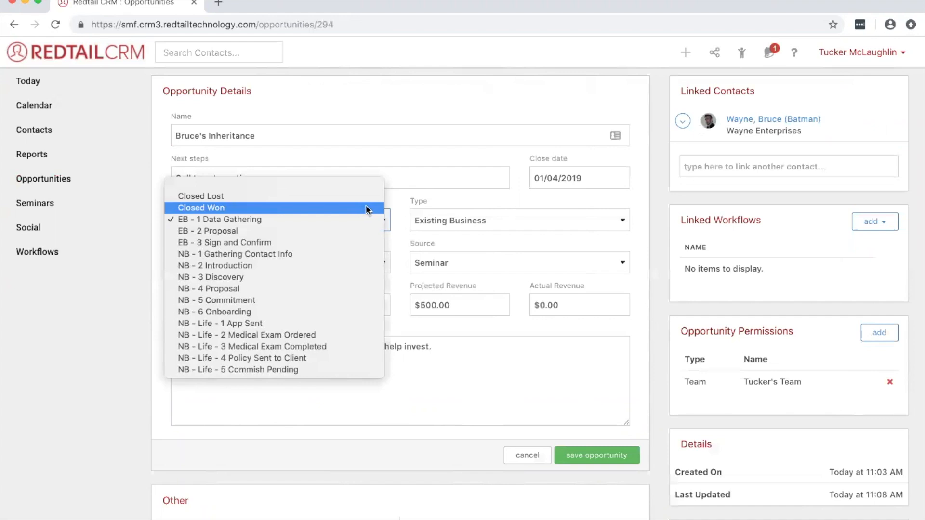
click(366, 207)
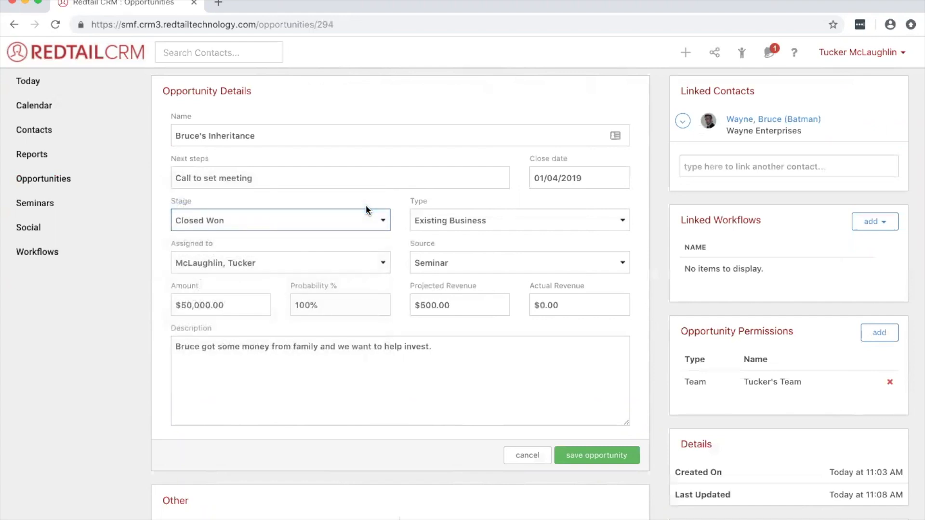
- Set the opportunity's actual revenue to $500.00 and its close date to today, 12/27/2018, and save it
drag(544, 303, 540, 302)
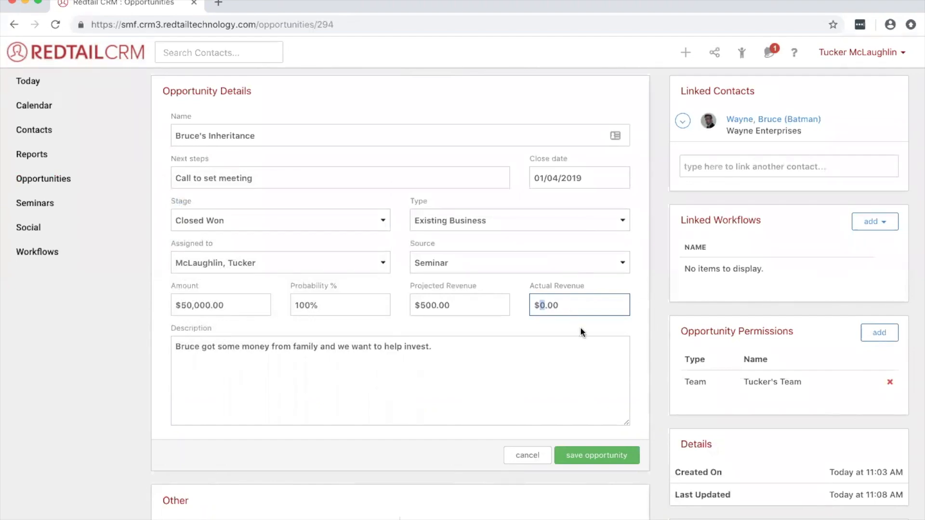
text(500)
click(640, 317)
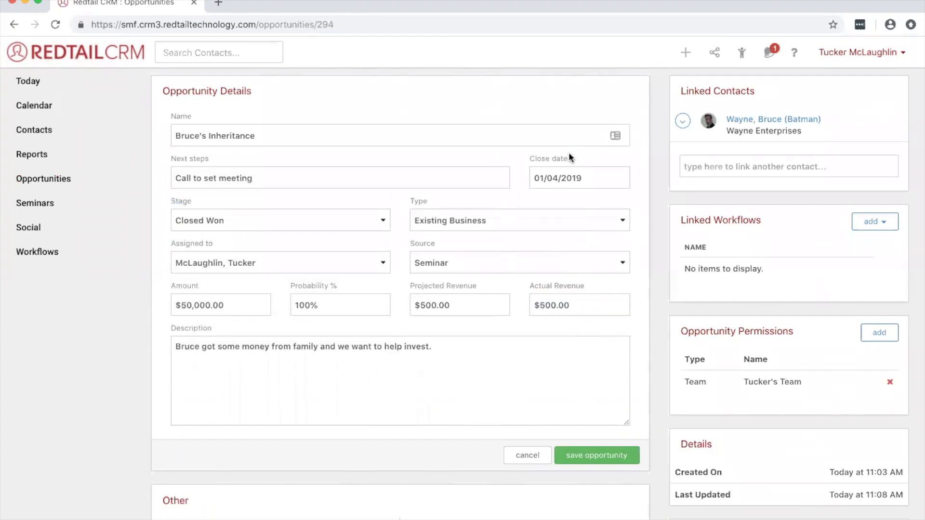
click(549, 177)
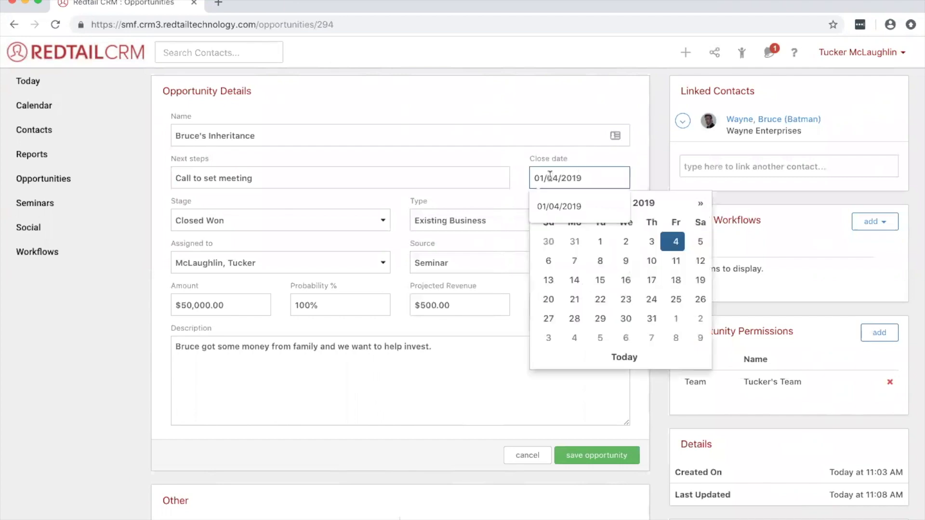
click(632, 360)
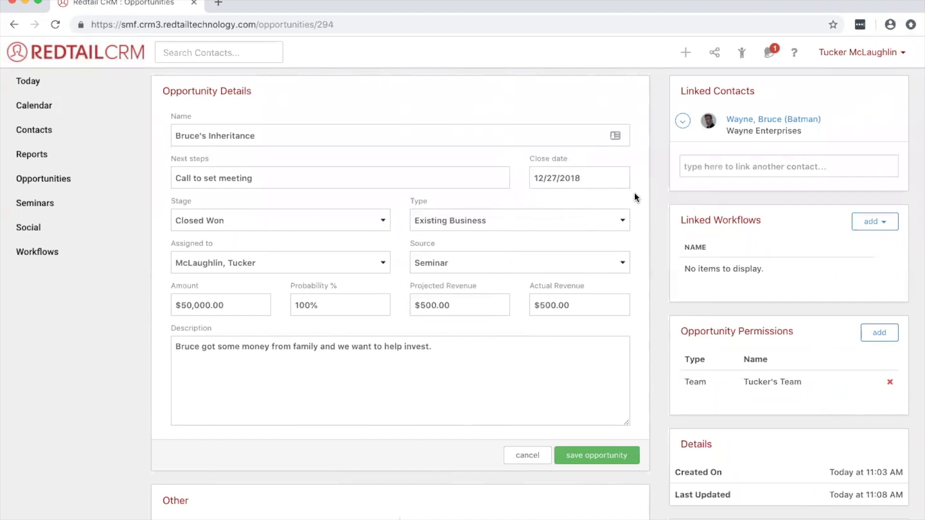
click(588, 458)
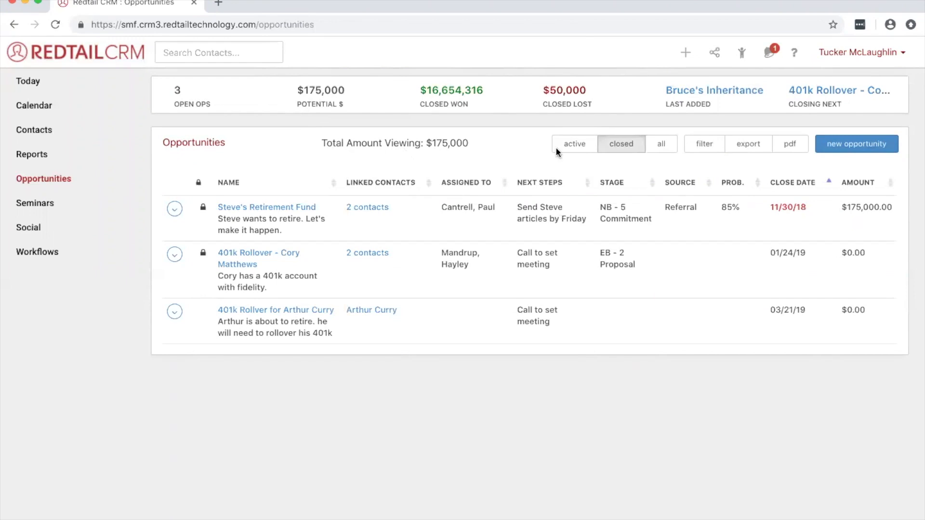
- Show only the closed opportunities and look through the list
click(632, 148)
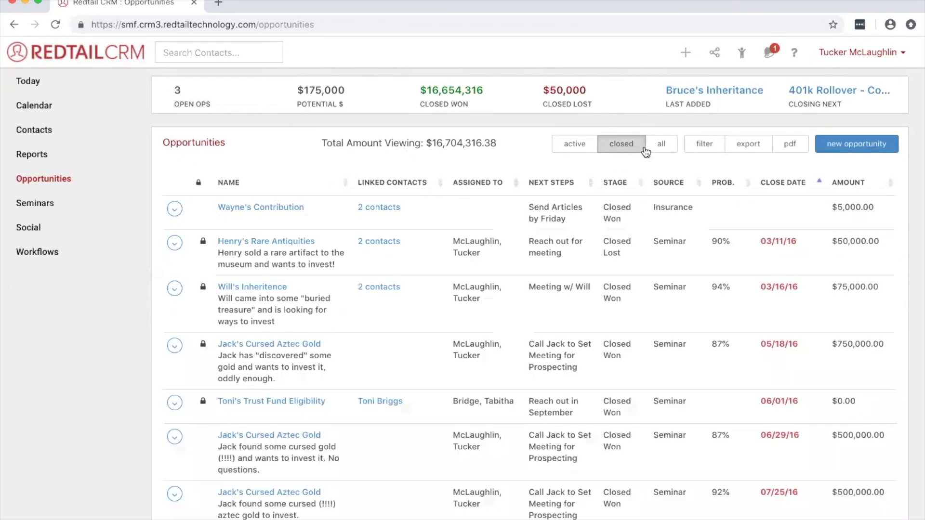
scroll(408, 198, down, 20)
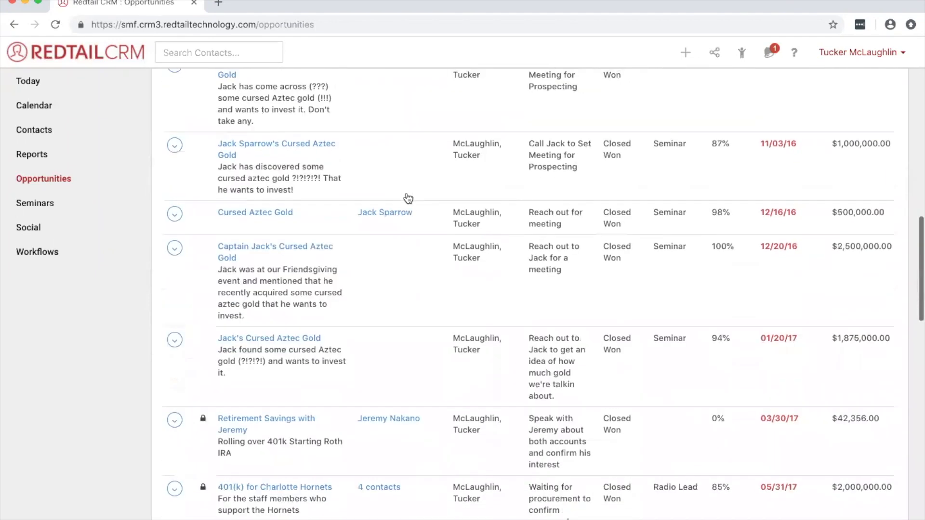
scroll(409, 198, up, 10)
scroll(409, 198, up, 10)
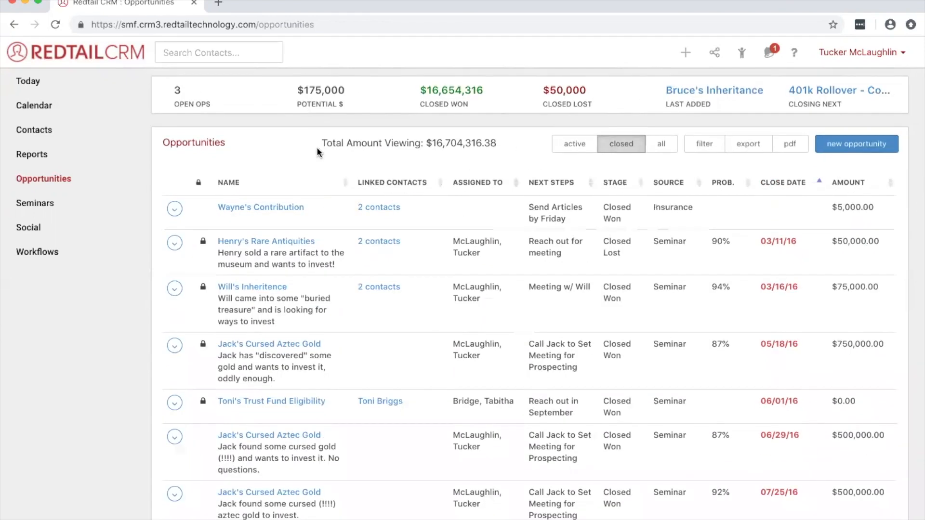
- Search the contacts for the inheritance client's surname and open the AAA-category client record located in Gotham City
click(239, 57)
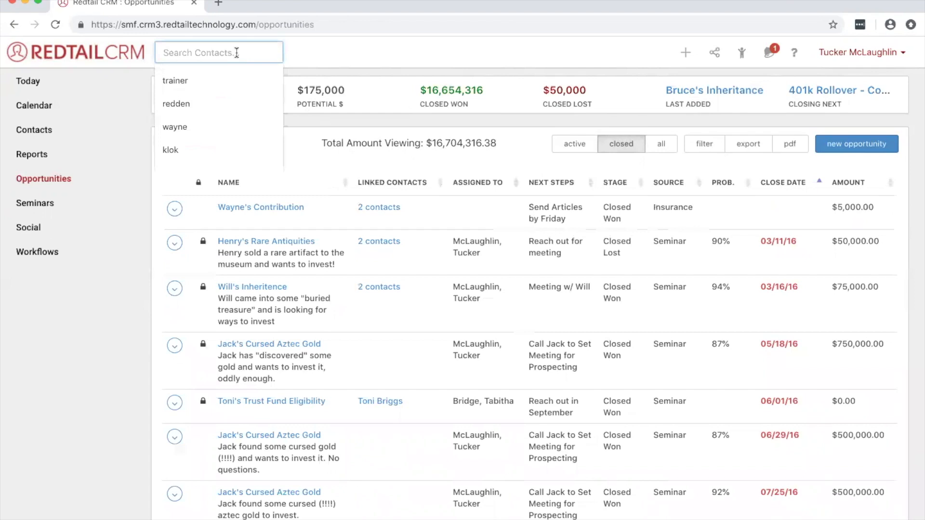
text(wayne)
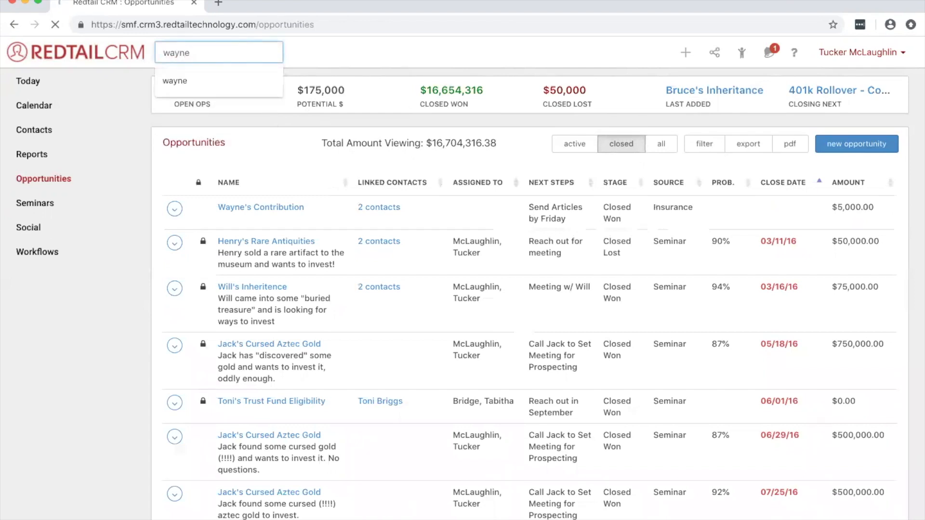
key(Return)
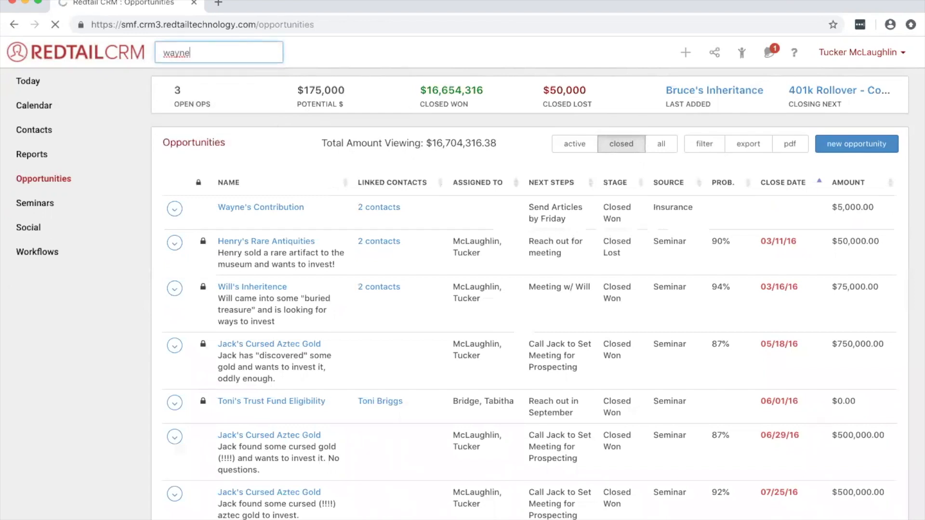
scroll(332, 284, down, 1)
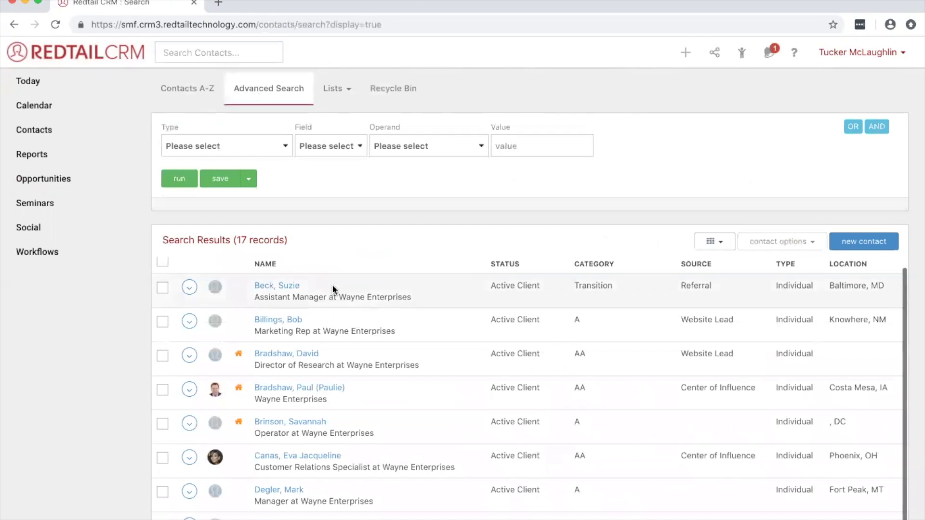
scroll(331, 284, down, 6)
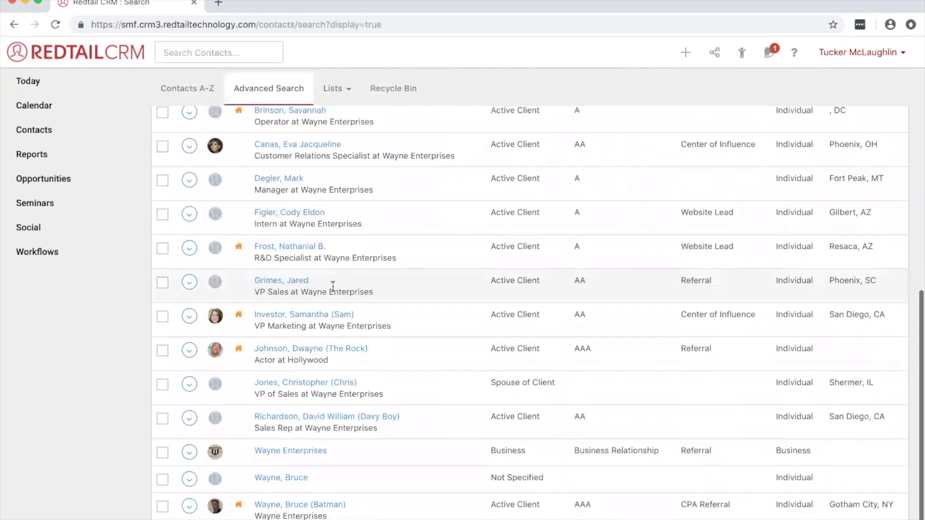
click(307, 506)
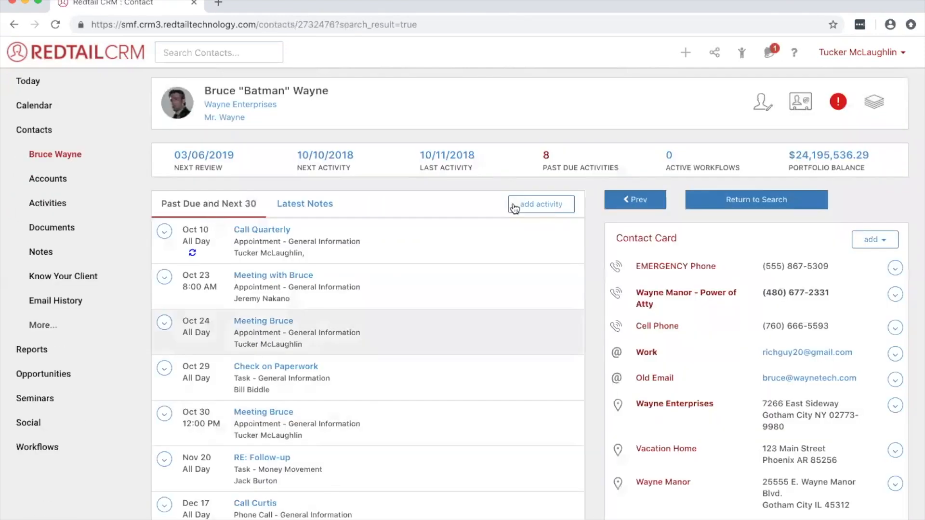
- Open the contact's opportunities, show the closed ones and highlight the total amount being viewed
click(43, 326)
scroll(67, 330, down, 5)
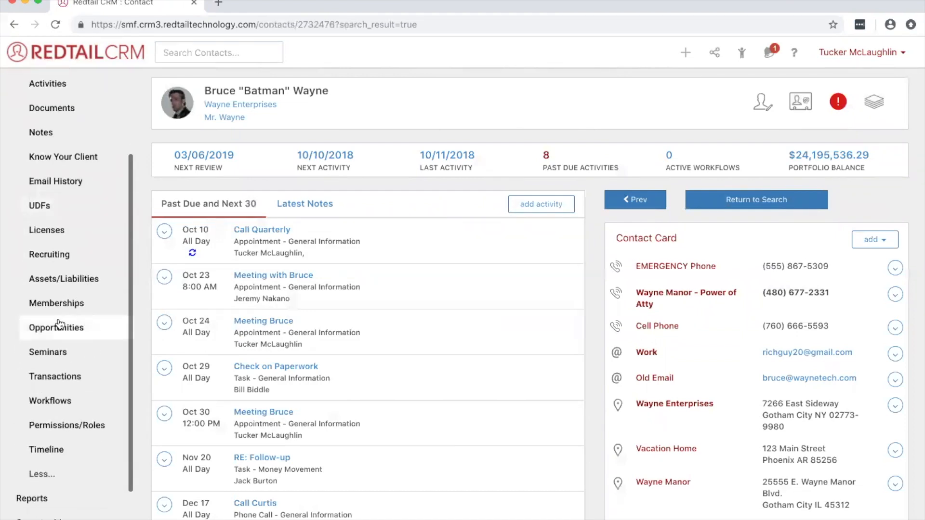
click(64, 329)
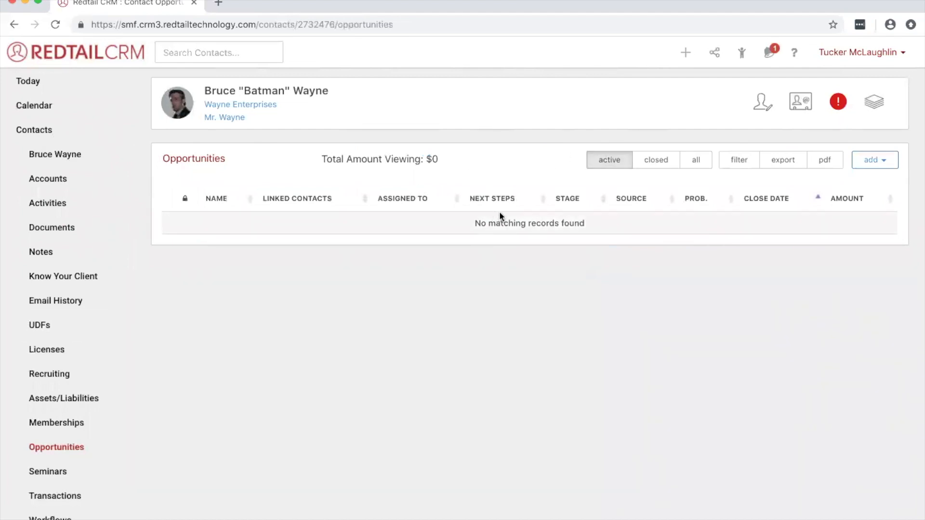
click(652, 170)
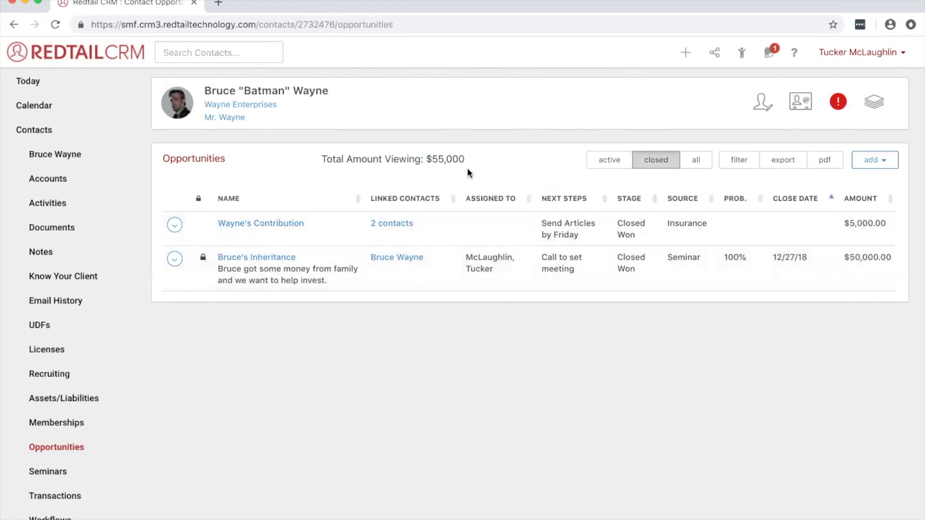
drag(464, 158, 420, 157)
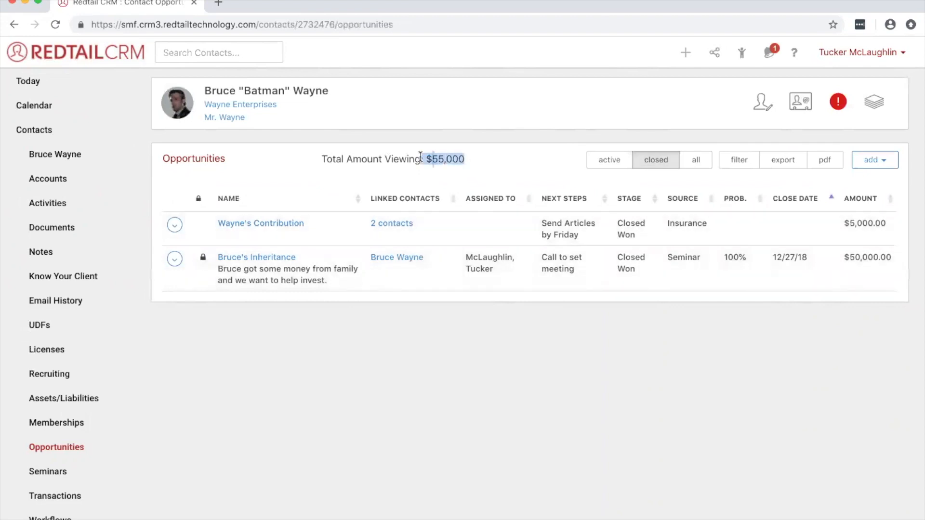
click(468, 158)
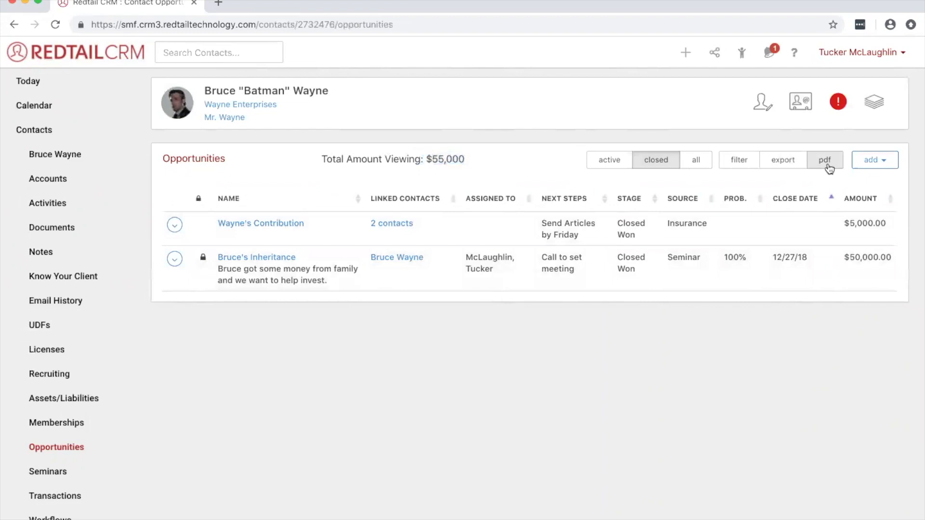